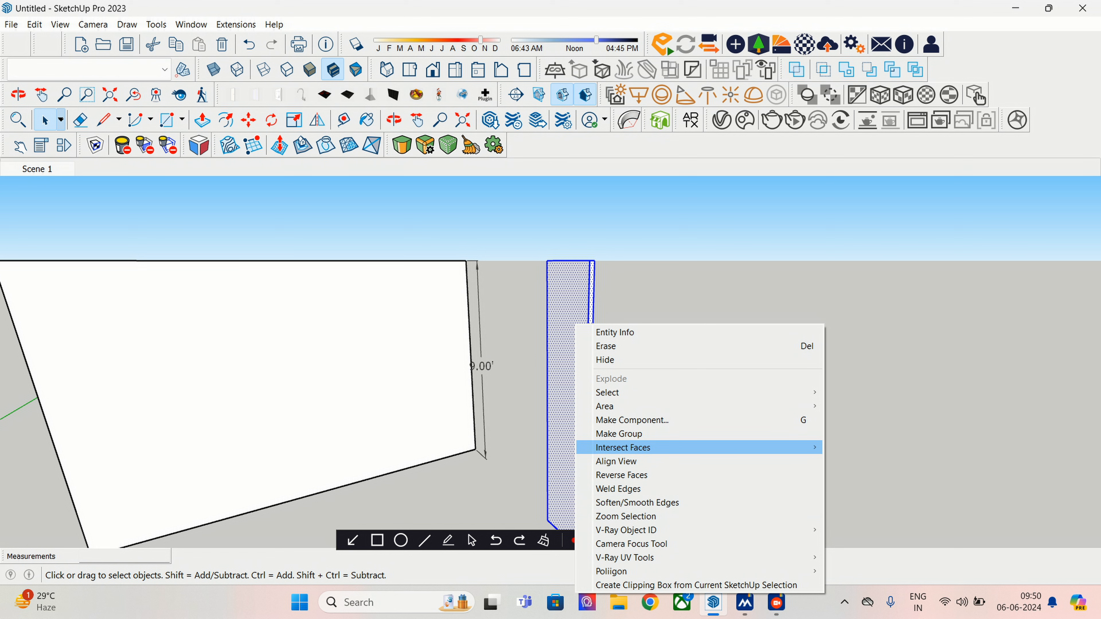
- Group the panel and Ctrl-copy it to the right with Move
left_click(620, 434)
middle_click_drag(619, 434, 542, 399, "shift")
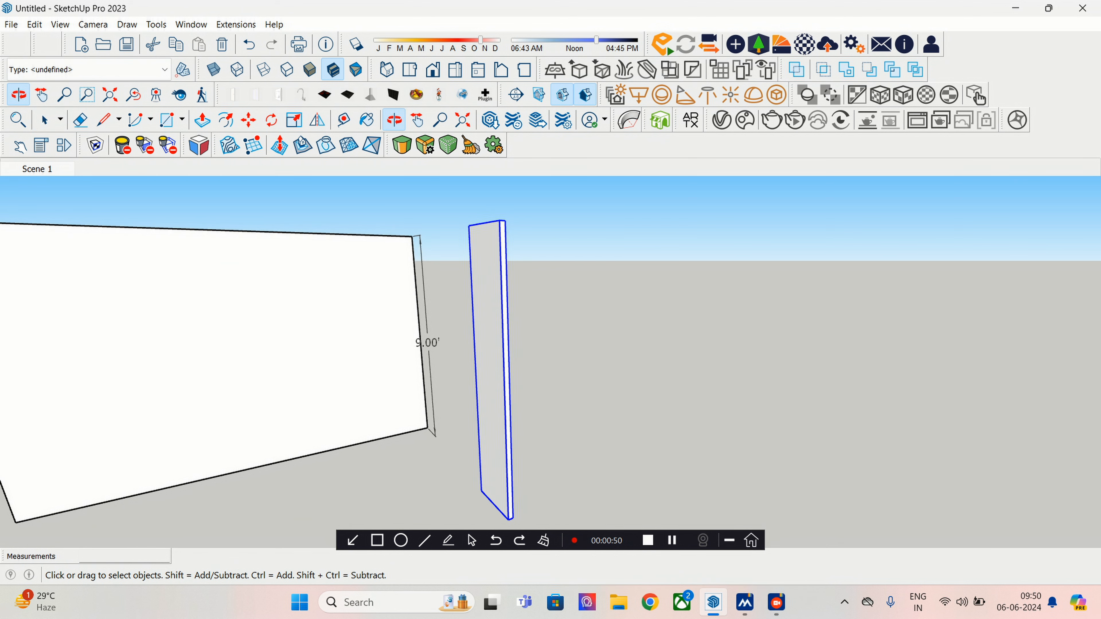
left_click(249, 120)
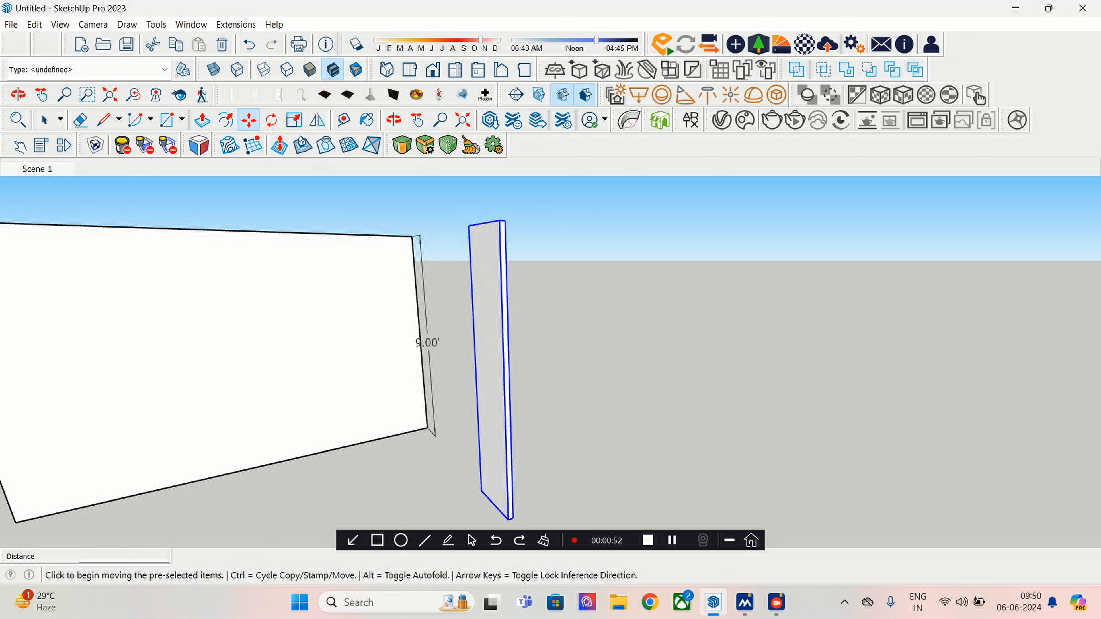
key("ctrl")
left_click(509, 520)
left_click(542, 517)
- Narrow the copied panel into a thin strip with the Scale tool
middle_click_drag(542, 369, 295, 395)
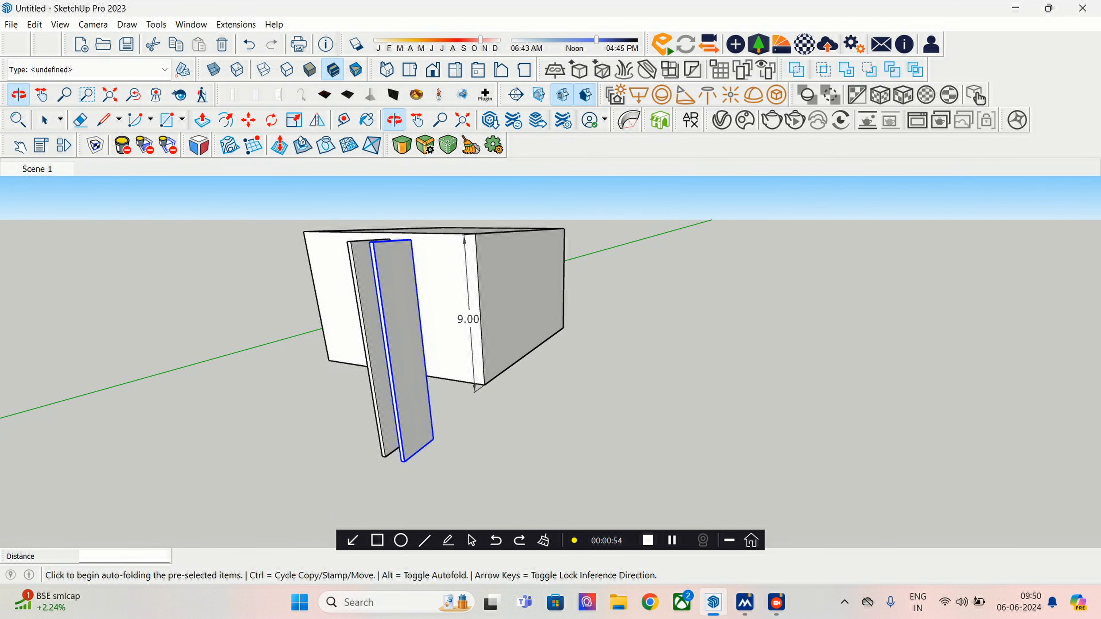
left_click(295, 119)
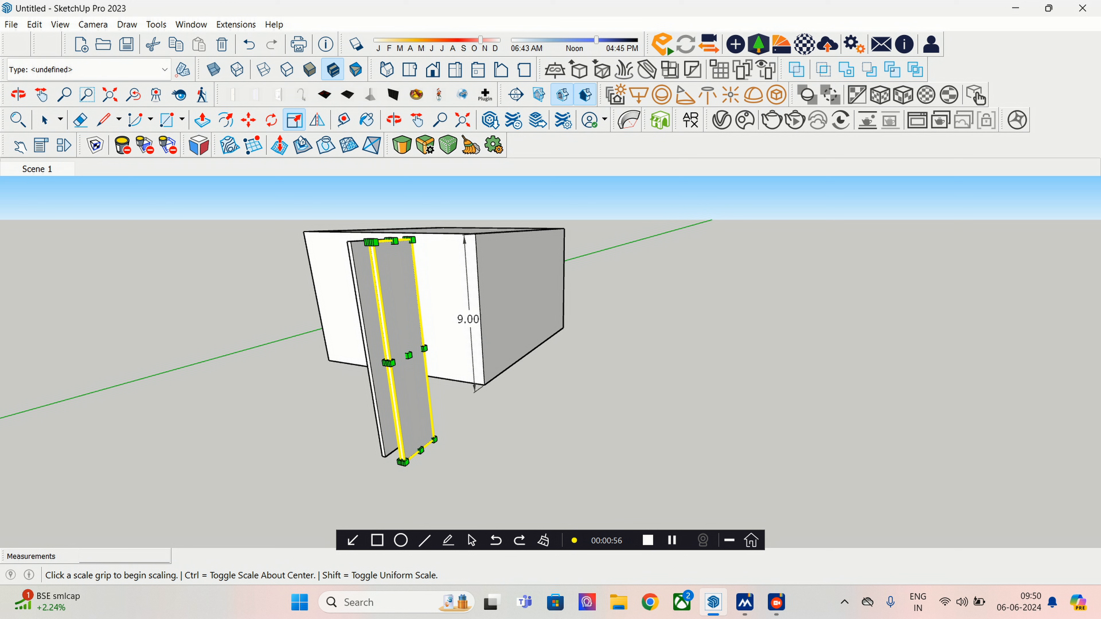
scroll(379, 364, "up", 3)
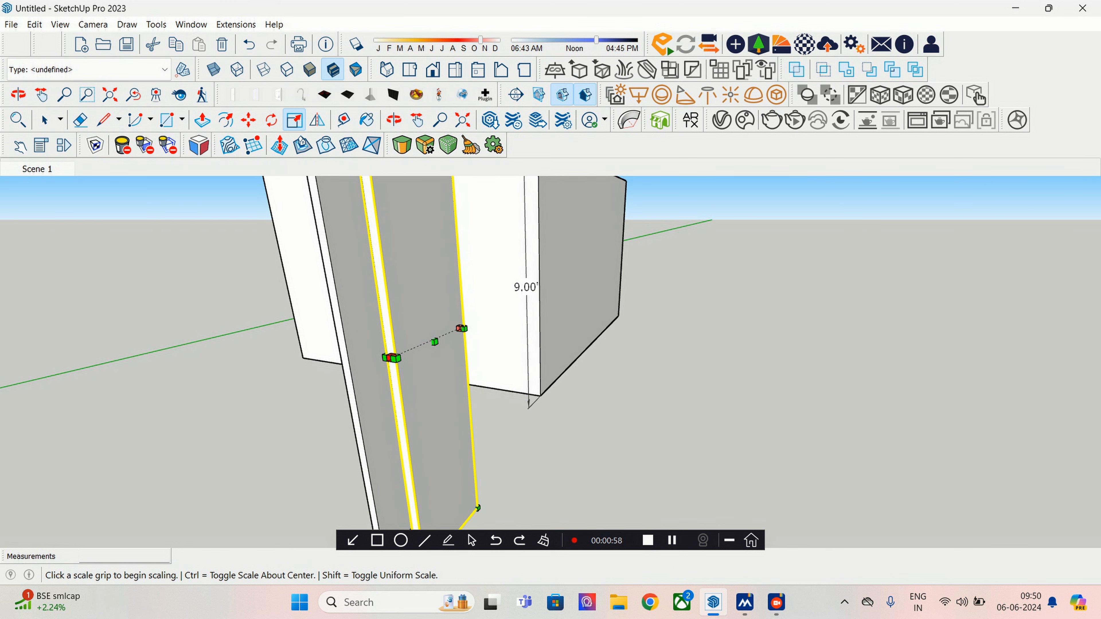
left_click_drag(391, 358, 395, 356)
middle_click_drag(395, 357, 329, 382)
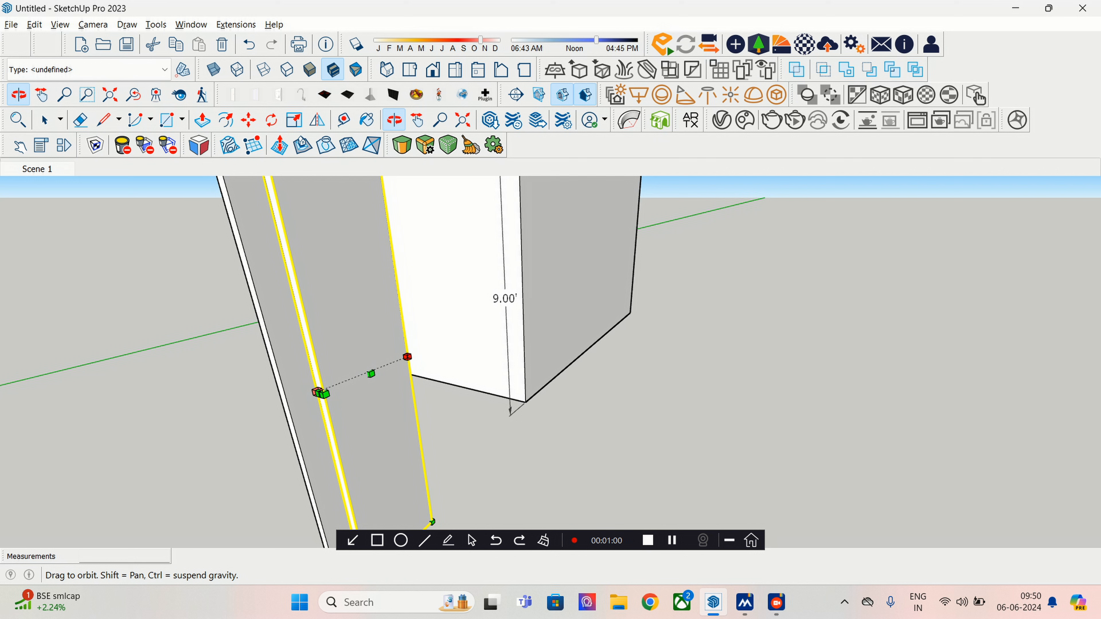
left_click(407, 357)
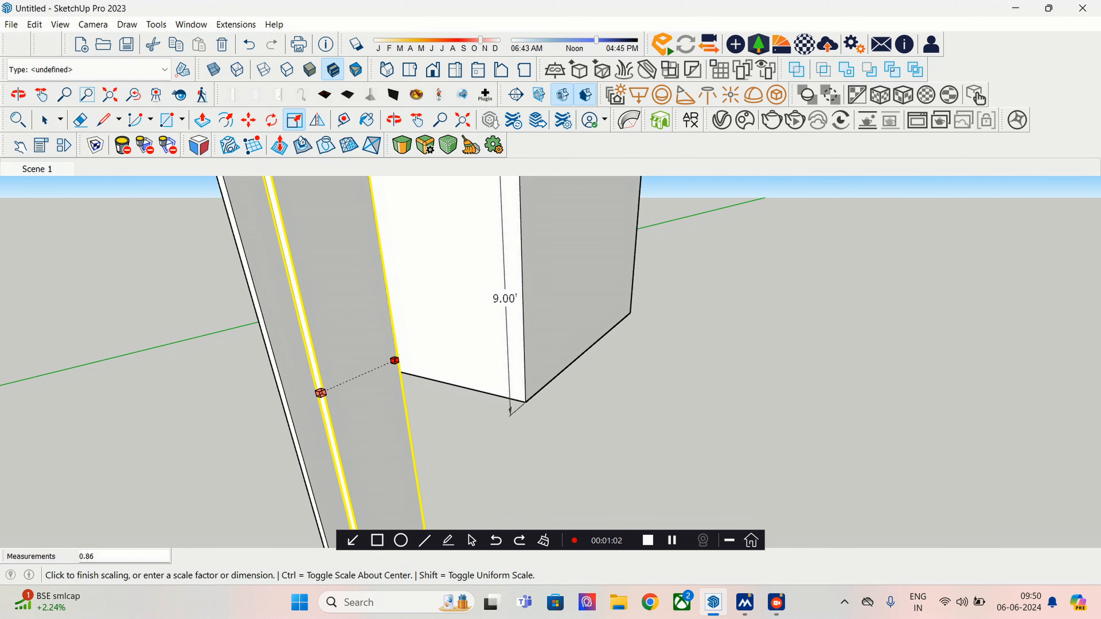
left_click(377, 368)
middle_click_drag(377, 368, 456, 377)
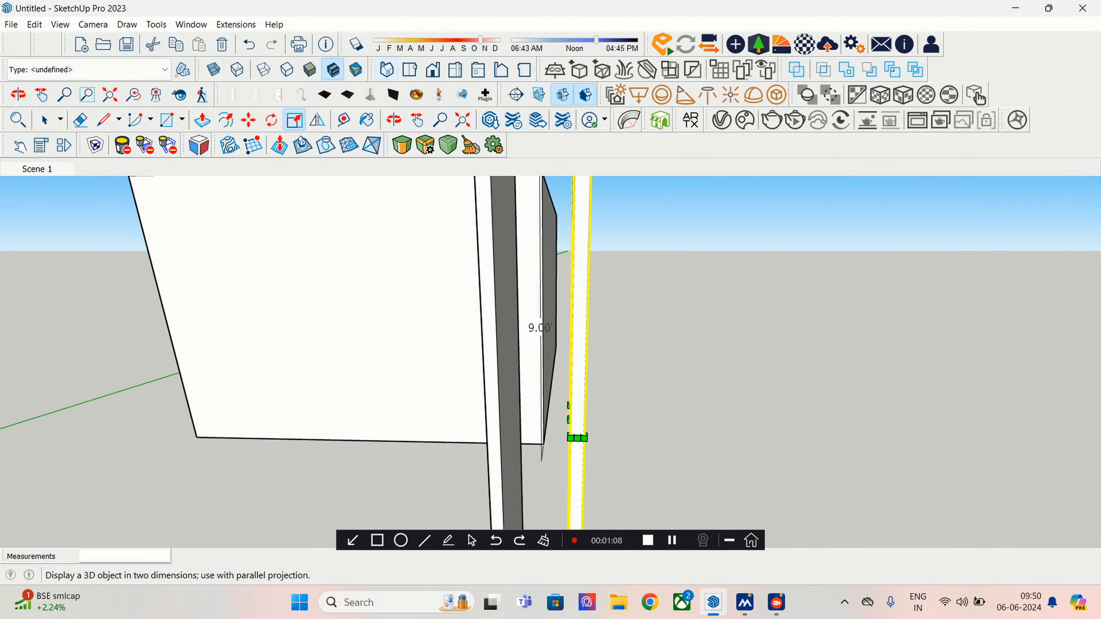
- From Top view, try rescaling the strip's end, then undo that rescale
left_click(409, 69)
middle_click_drag(655, 490, 505, 343, "shift")
scroll(505, 345, "up", 7)
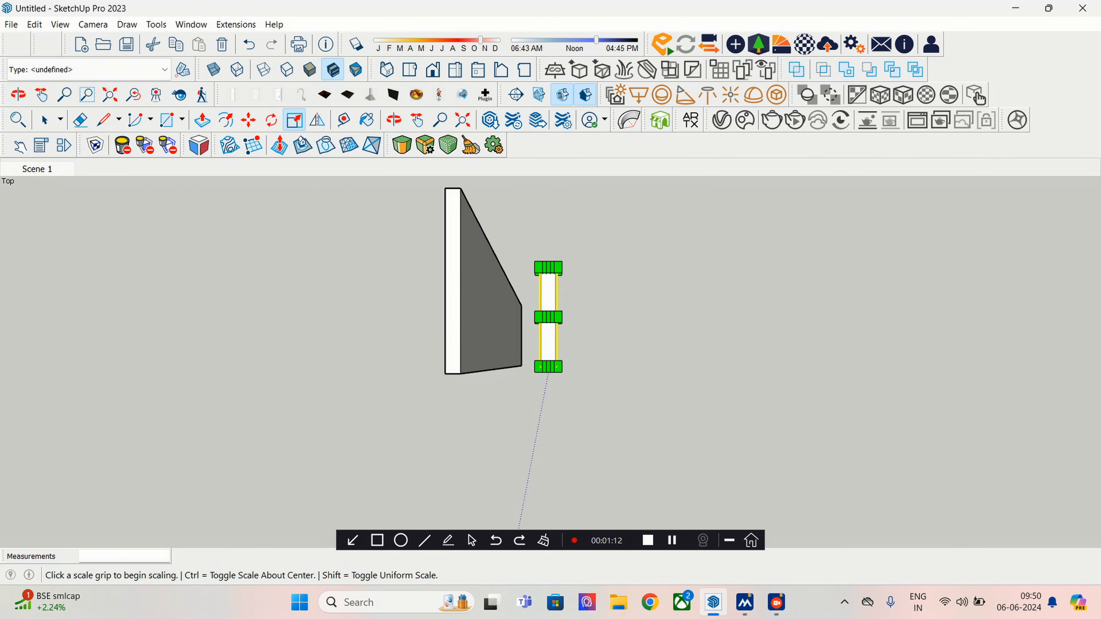
left_click(547, 366)
left_click(548, 368)
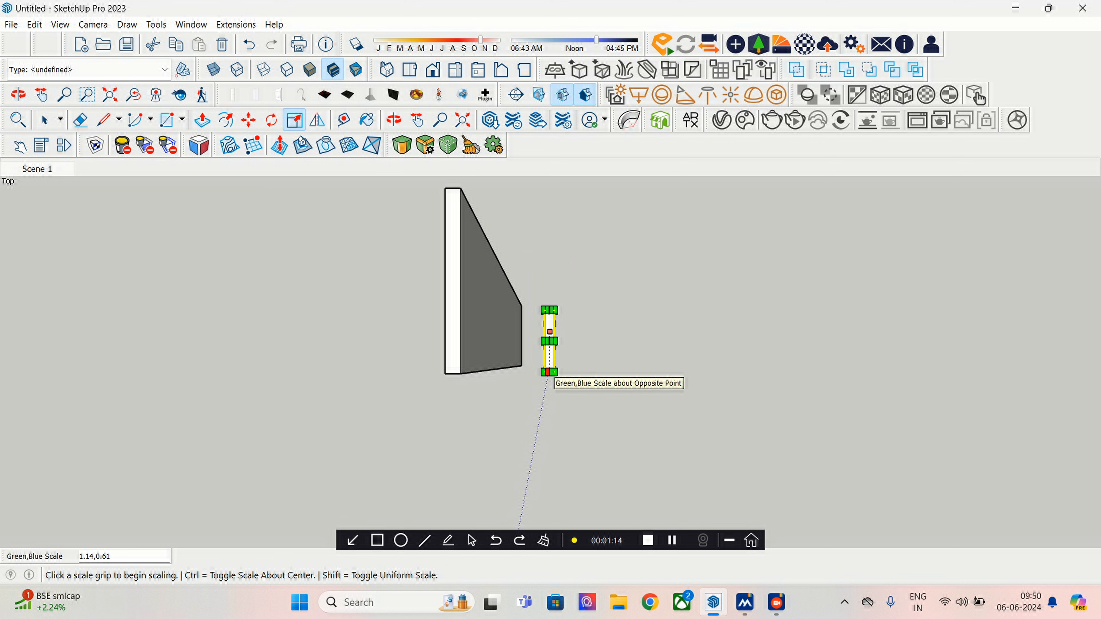
key("ctrl+z")
- Move the strip by its bottom corner against the sloped face of the 9-ft wall
left_click(248, 120)
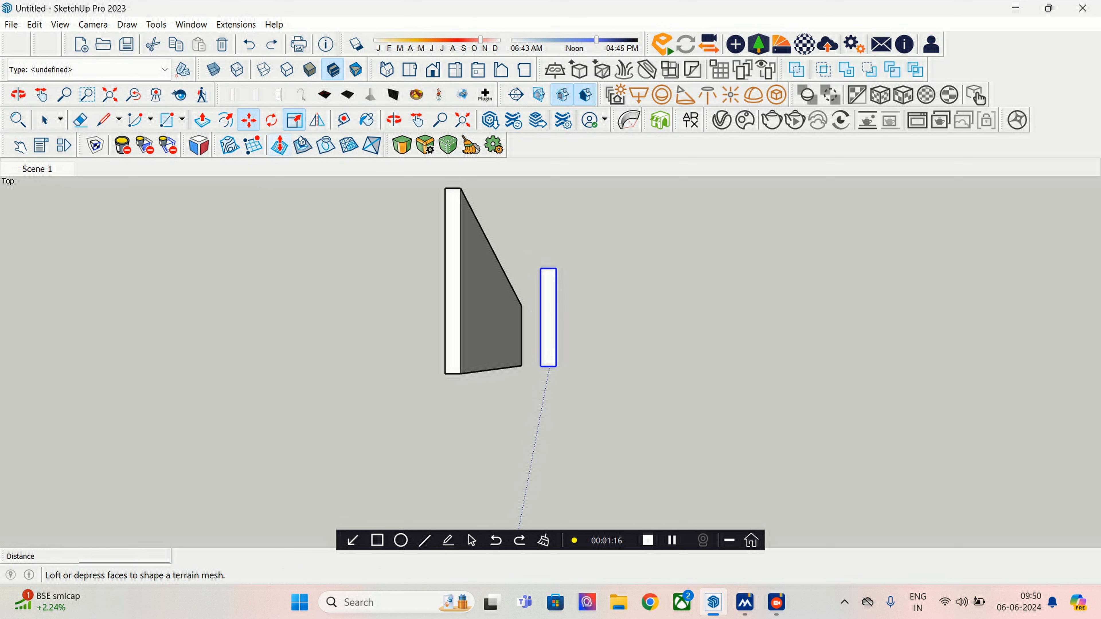
left_click(548, 364)
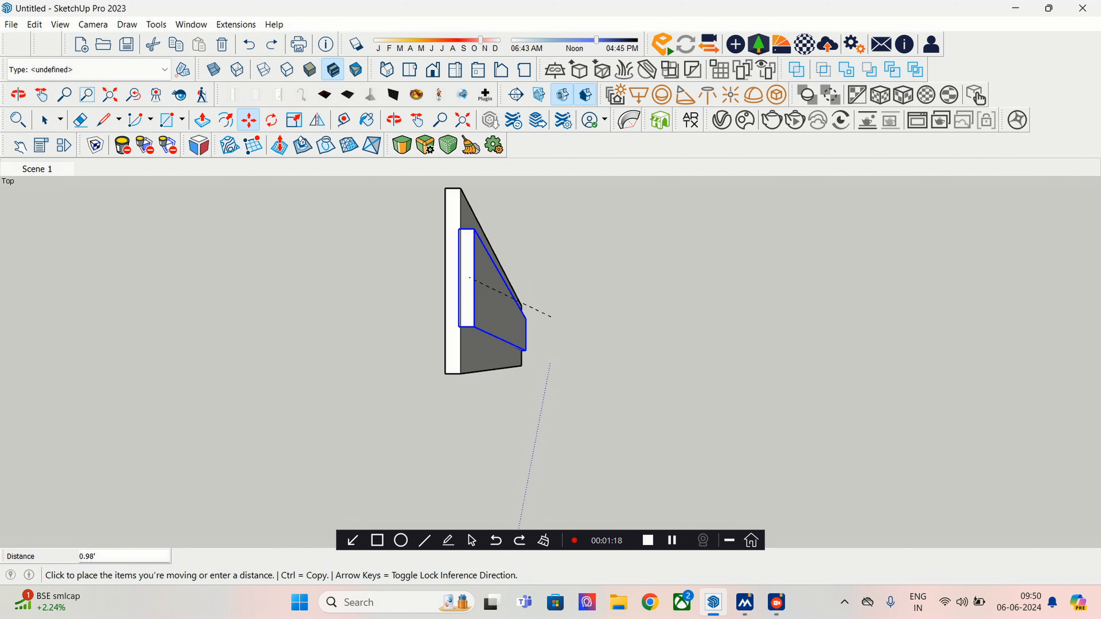
left_click(474, 279)
middle_click_drag(474, 279, 508, 350)
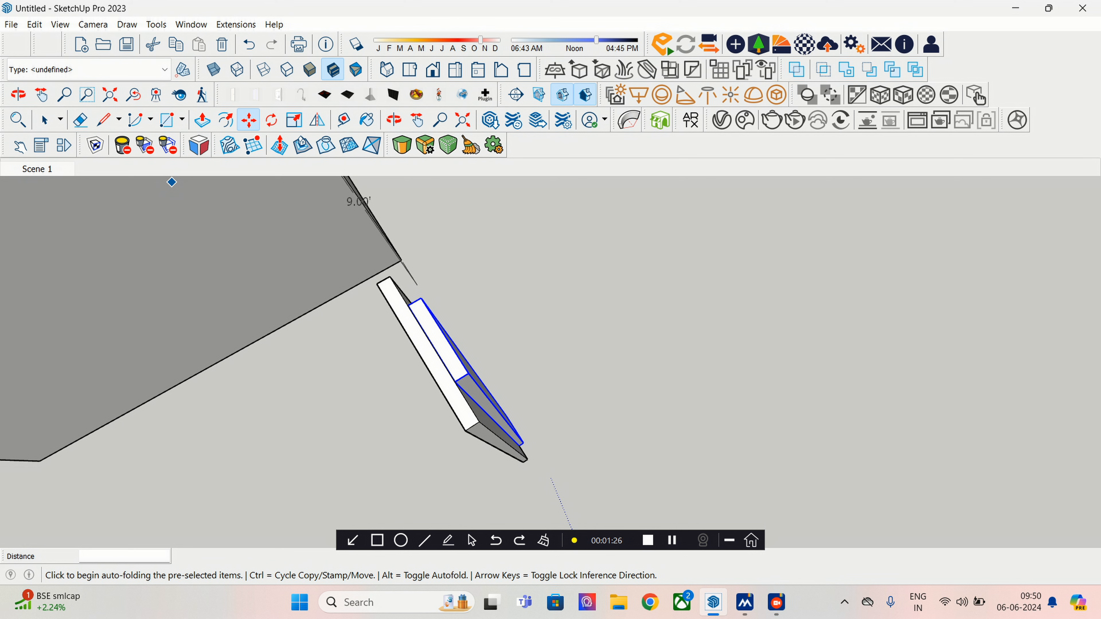
- Hide and then re-show the V-Ray Lights toolbar from the toolbar list
right_click(650, 145)
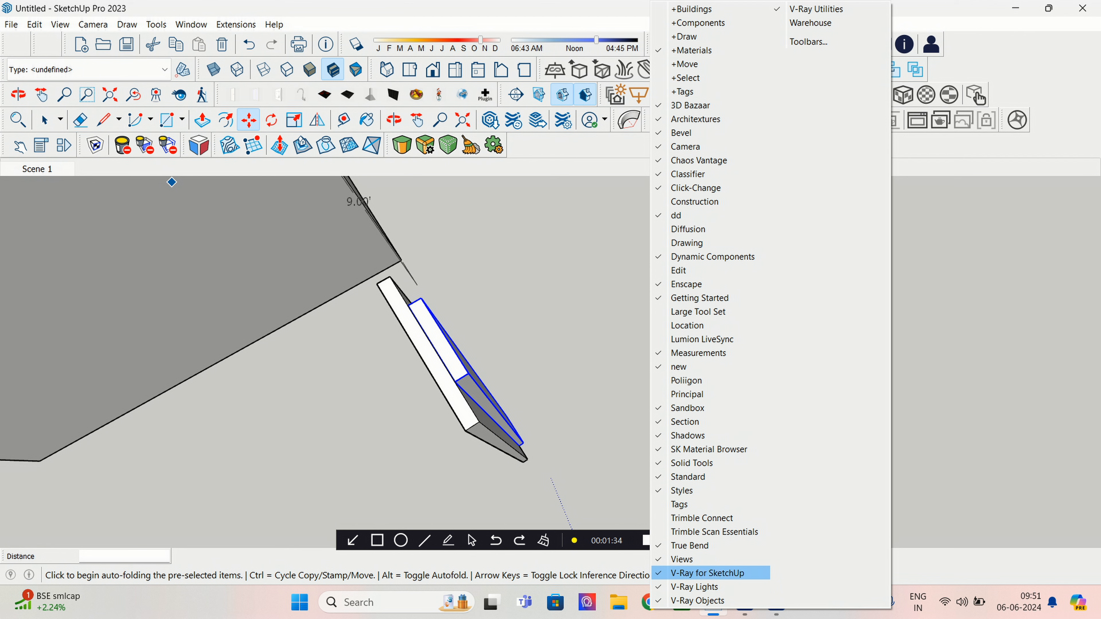
key("Escape")
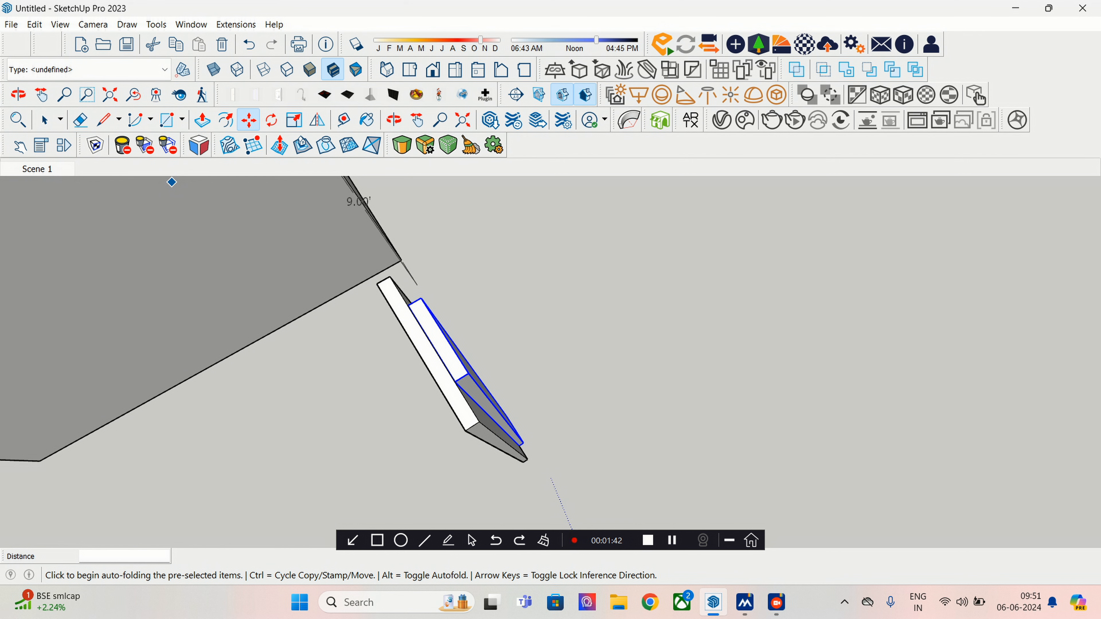
right_click(692, 95)
left_click(737, 587)
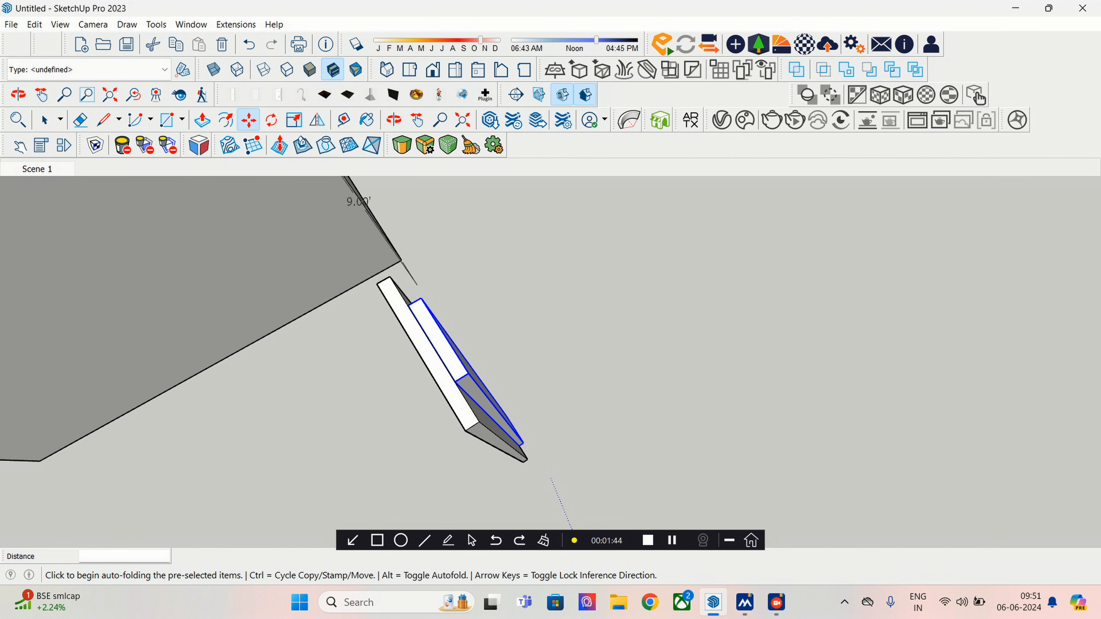
right_click(645, 95)
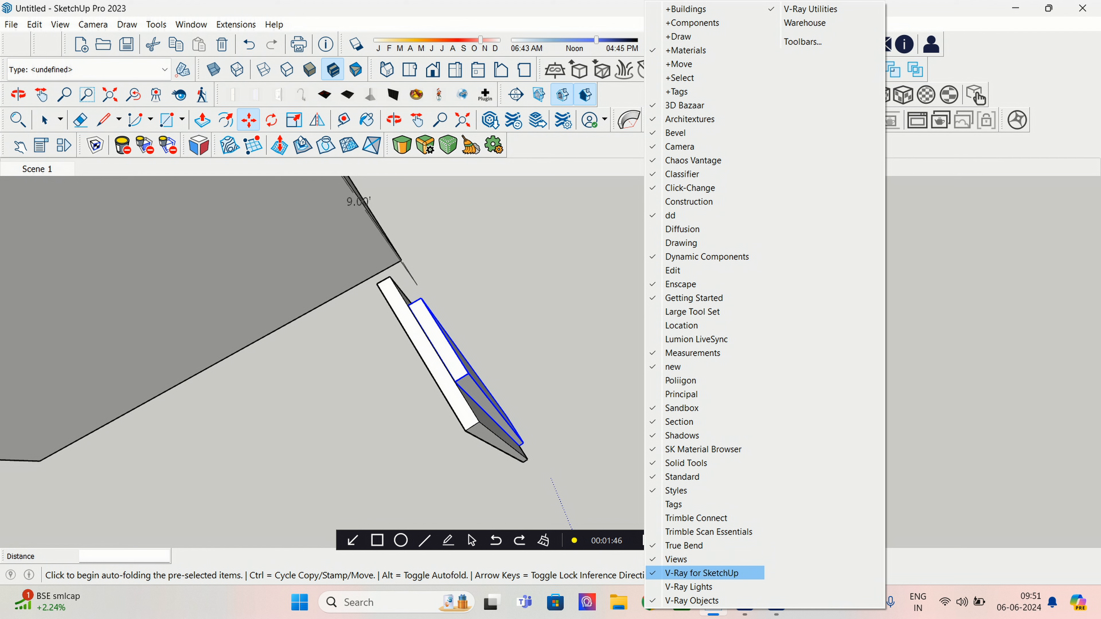
left_click(702, 587)
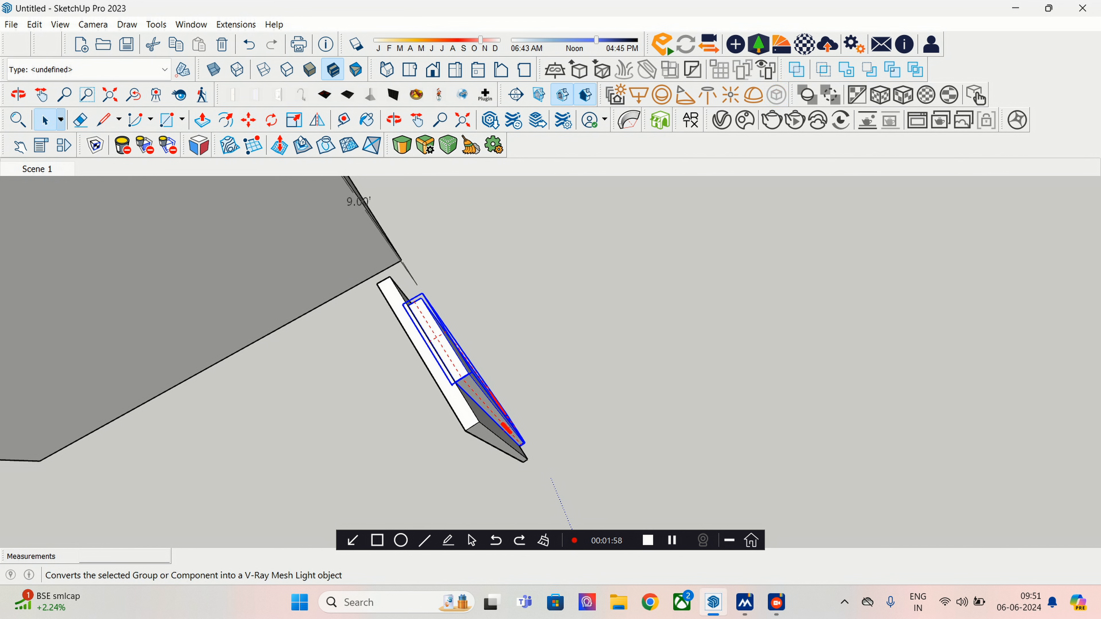
- Move the mesh light slightly closer to the wall, cancelling a second small move
scroll(500, 427, "up", 3)
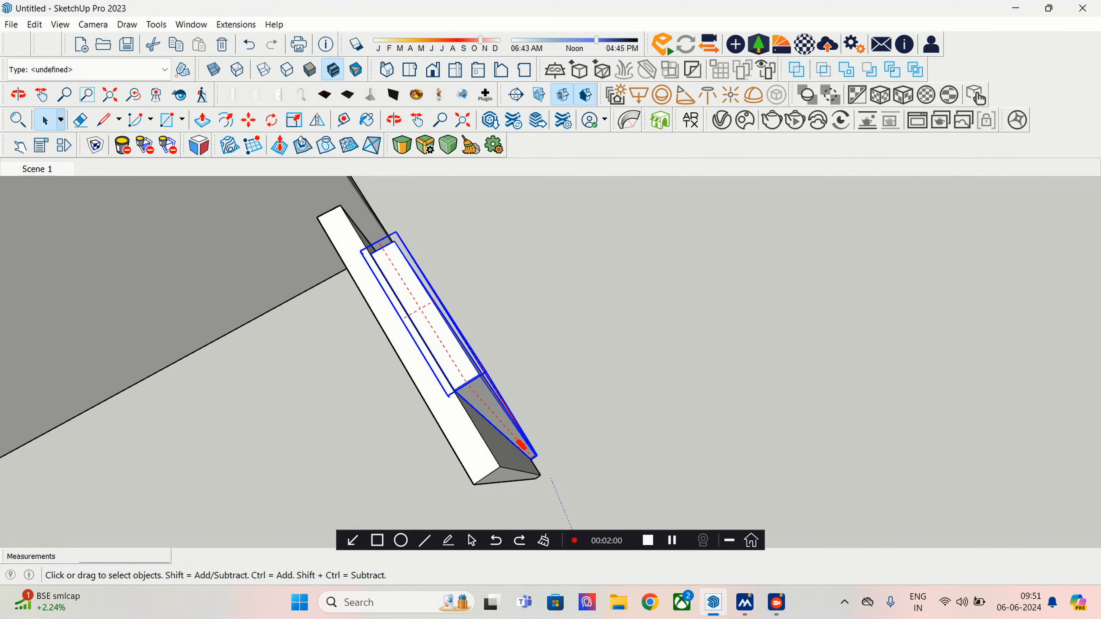
middle_click_drag(501, 427, 466, 386)
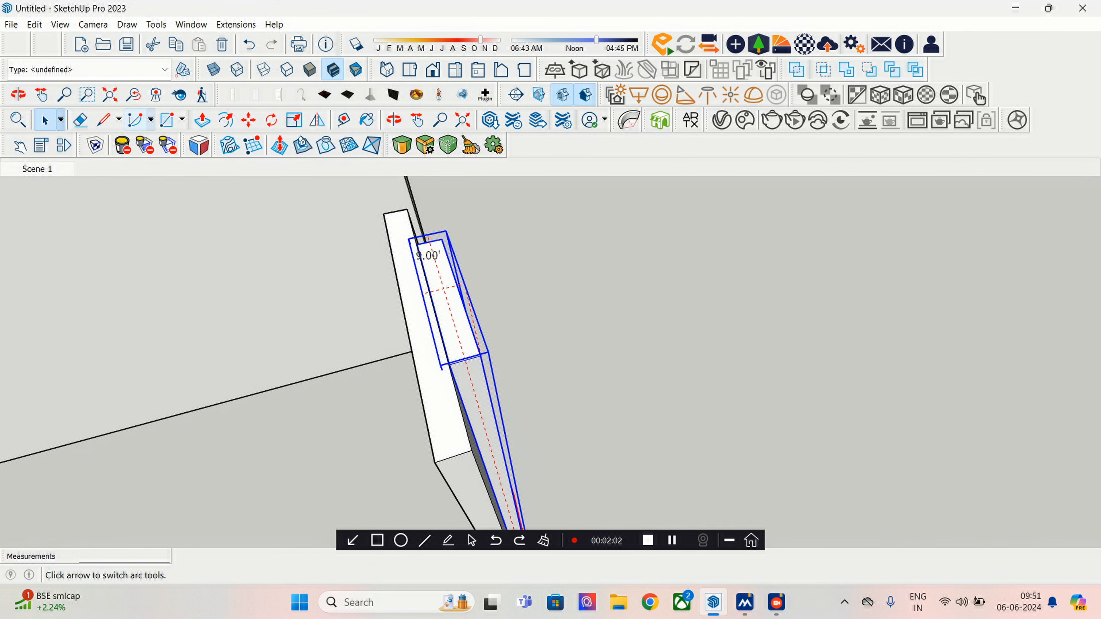
left_click(248, 120)
left_click(442, 365)
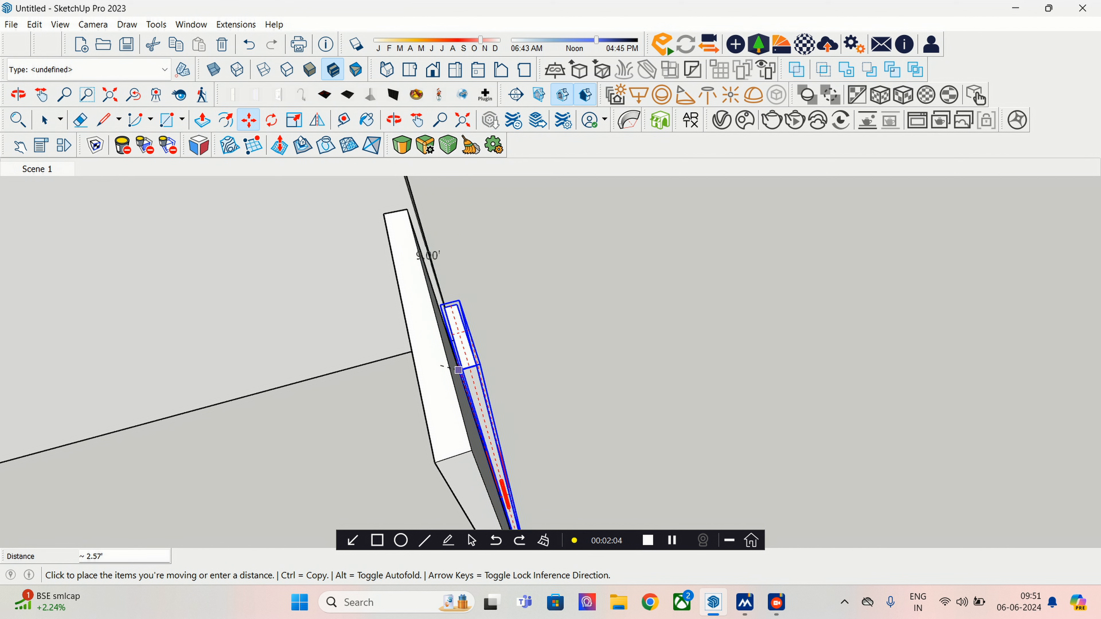
left_click(490, 384)
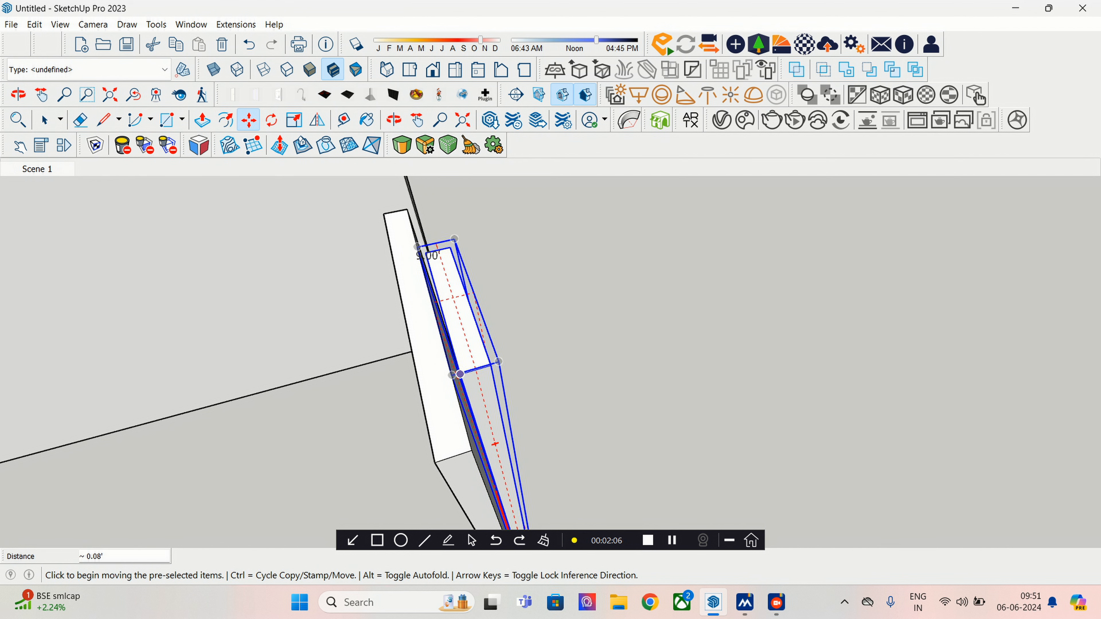
middle_click_drag(489, 384, 460, 356)
mouse_move(495, 459)
middle_mouse_down()
mouse_move(486, 443)
mouse_move(500, 458)
middle_mouse_up()
left_click(499, 458)
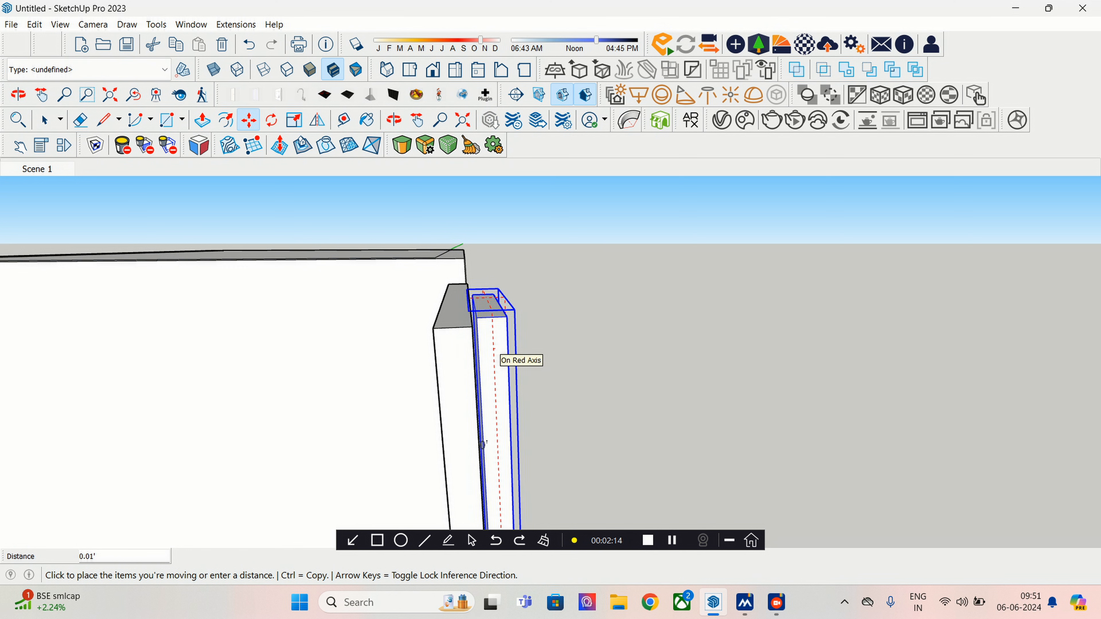
key("Escape")
middle_click_drag(500, 458, 494, 453)
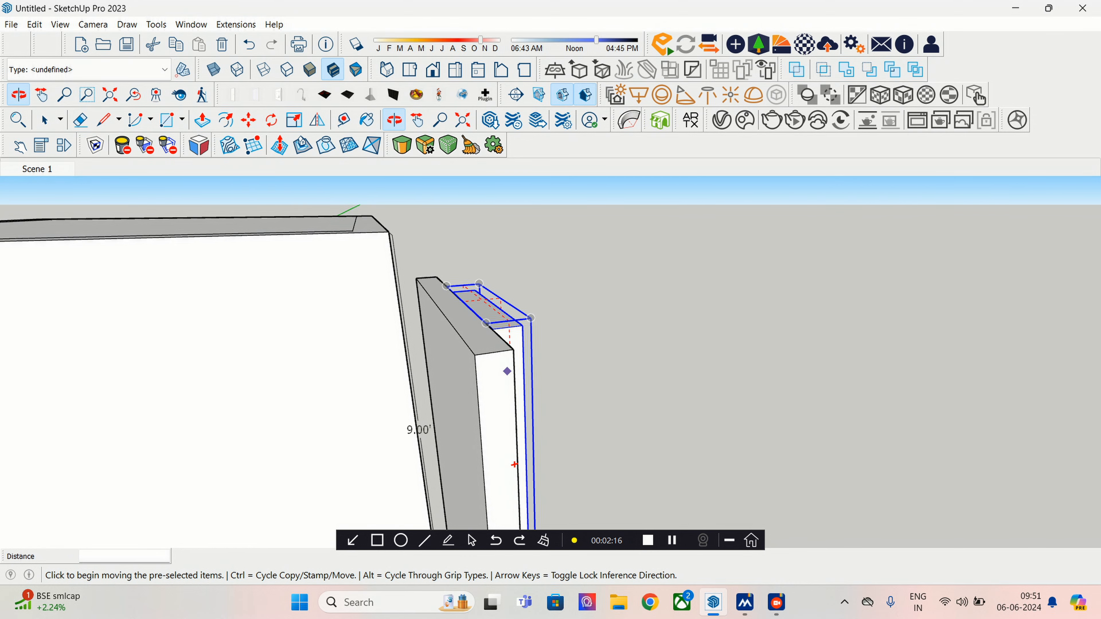
- Open the mesh light group for editing, then close the group again
key("space")
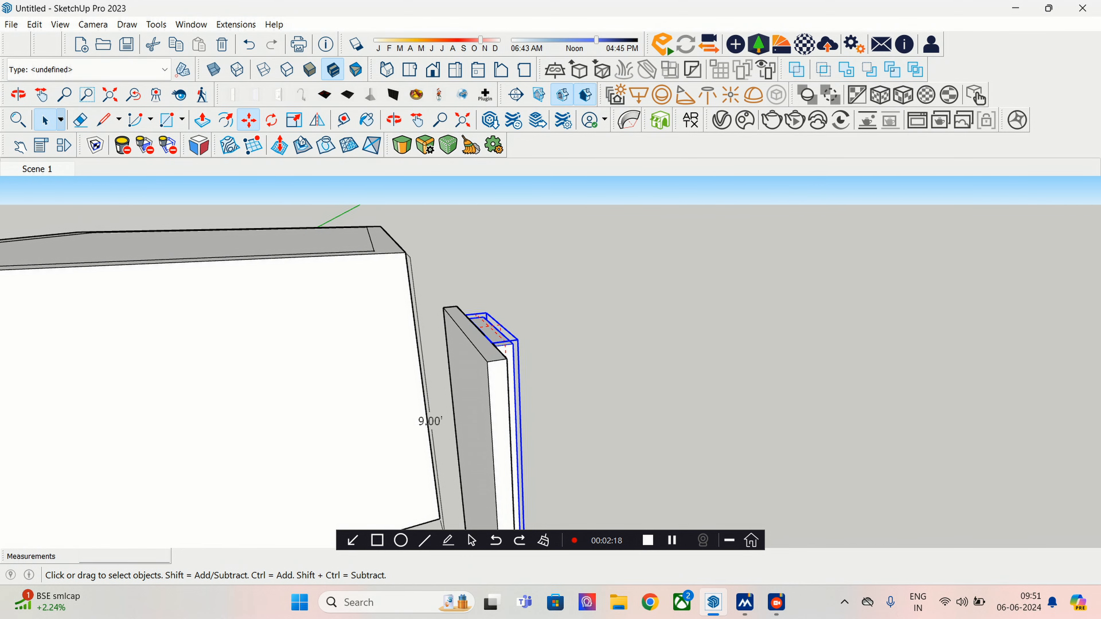
double_click(504, 413)
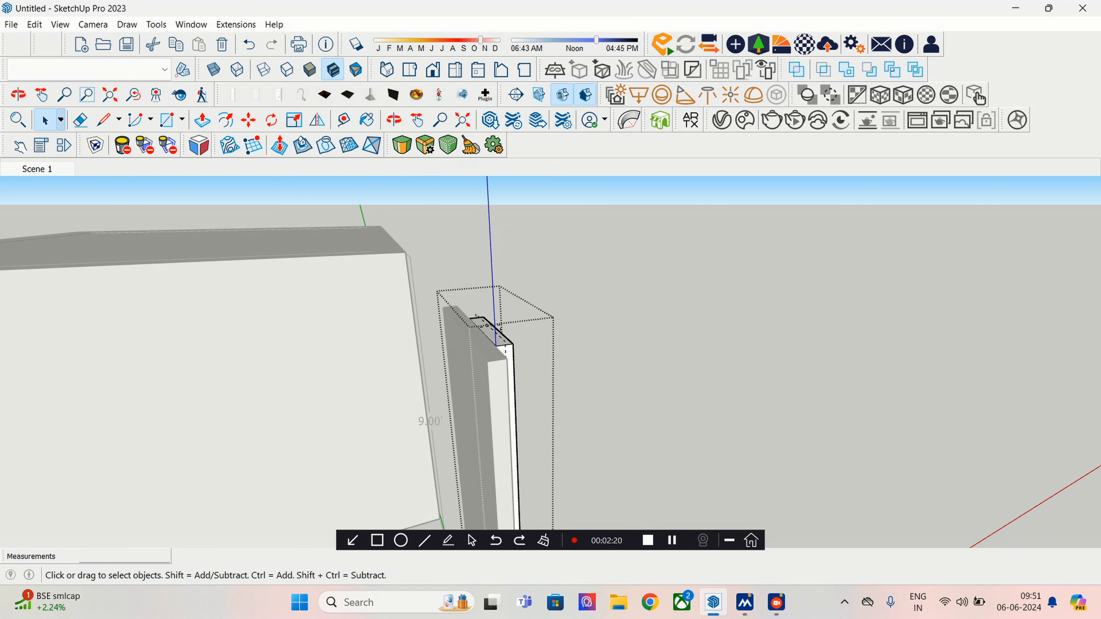
right_click(609, 316)
left_click(653, 323)
right_click(662, 376)
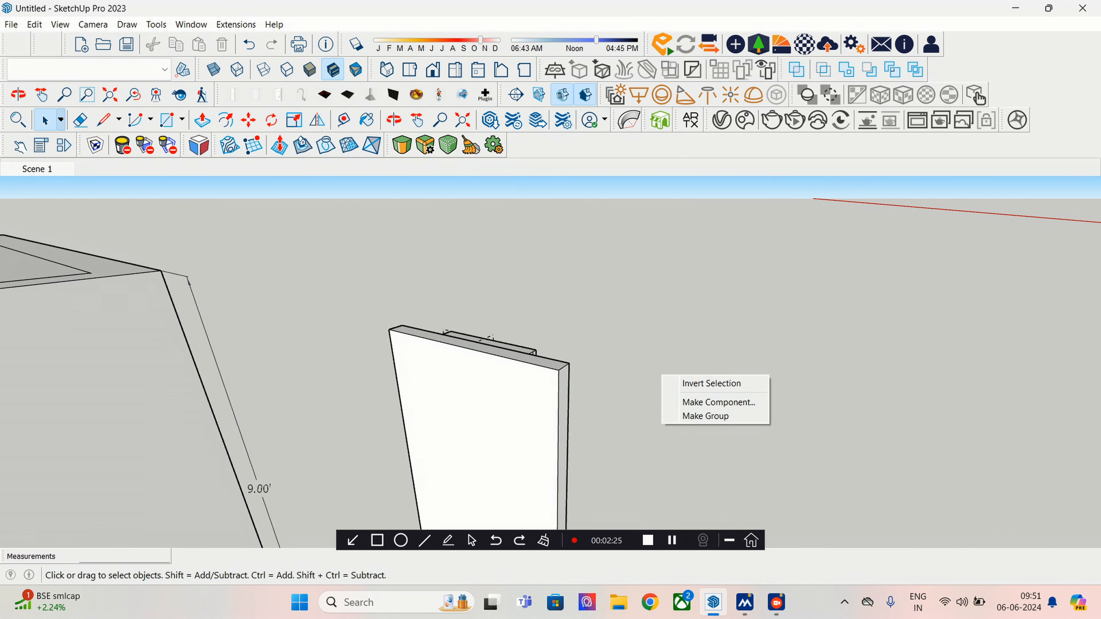
- Move the strip panel onto the top edge of the 9-ft wall and return to Scene 1
key("Escape")
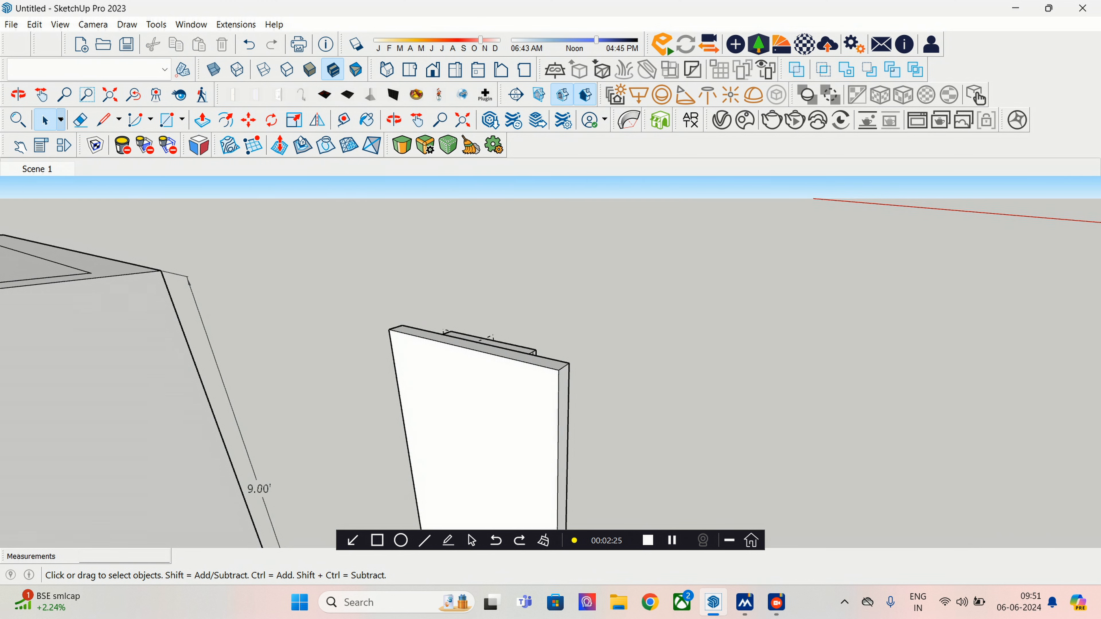
middle_click_drag(662, 376, 698, 446)
key("m")
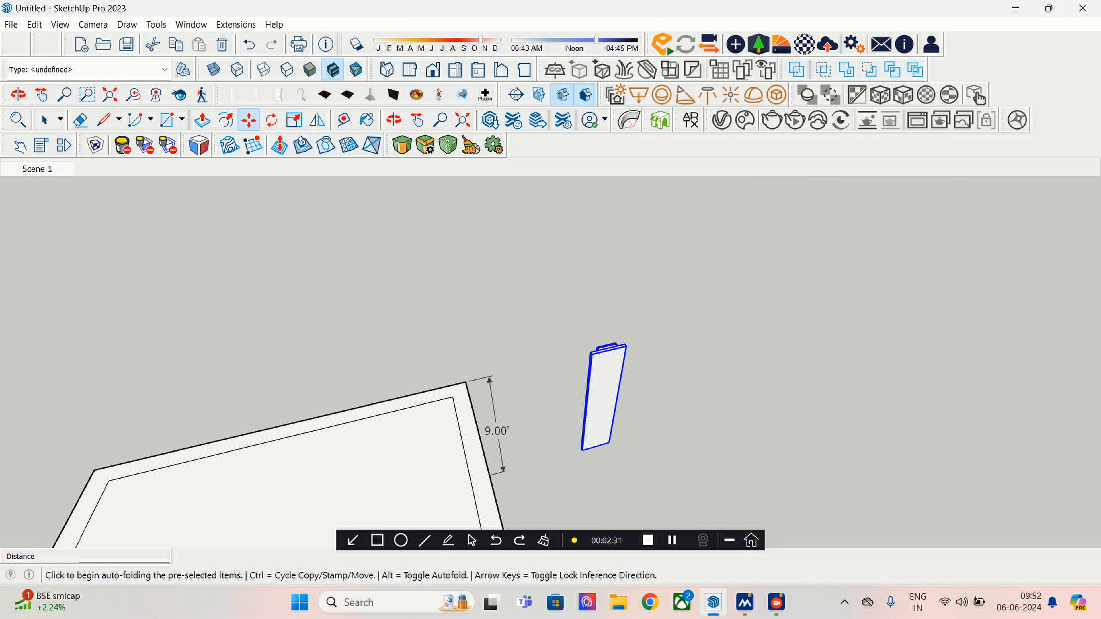
middle_click_drag(598, 438, 593, 394)
left_click(593, 393)
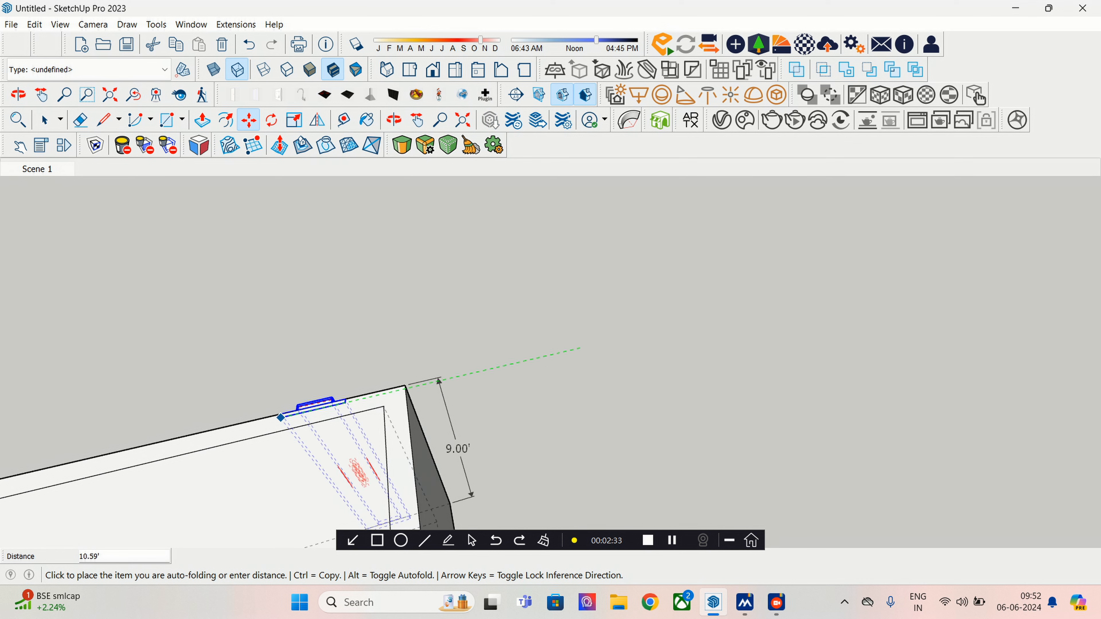
middle_click_drag(174, 434, 547, 417)
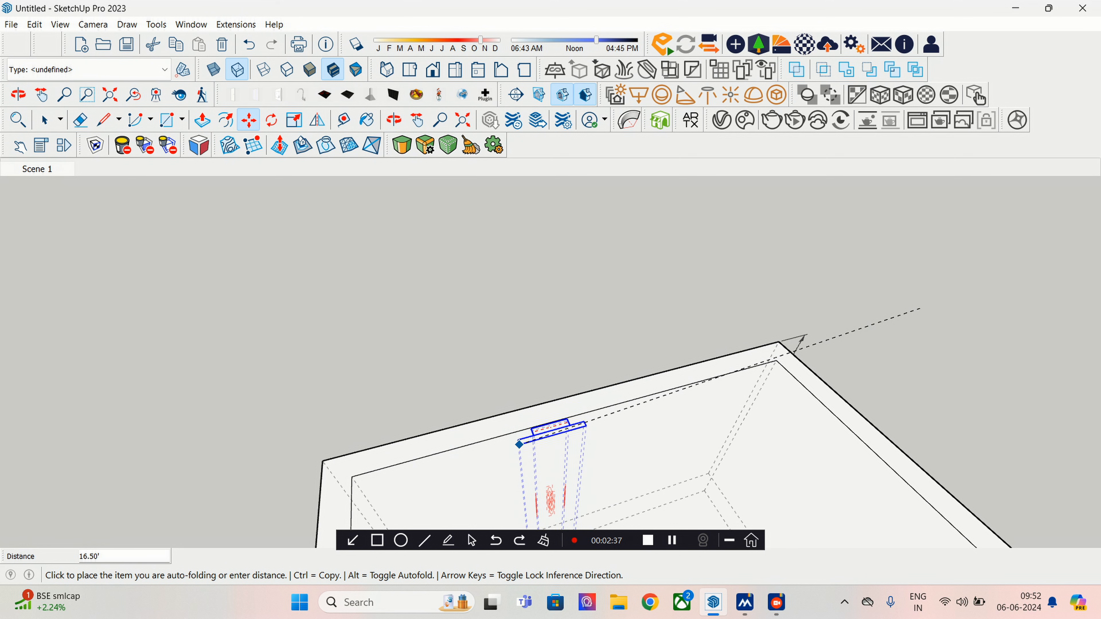
left_click(520, 444)
middle_click_drag(619, 465, 567, 393)
left_click(43, 168)
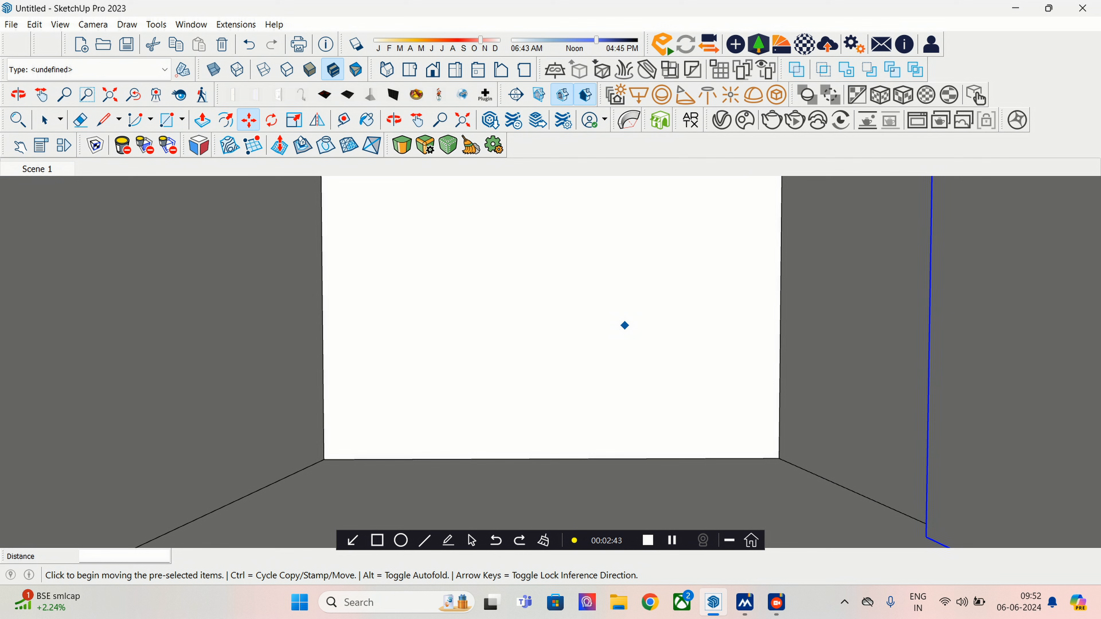
- Slide the panel right, then back left along the wall, and launch a V-Ray interactive render
middle_click_drag(646, 336, 720, 384)
scroll(878, 381, "up", 1)
left_click(715, 478)
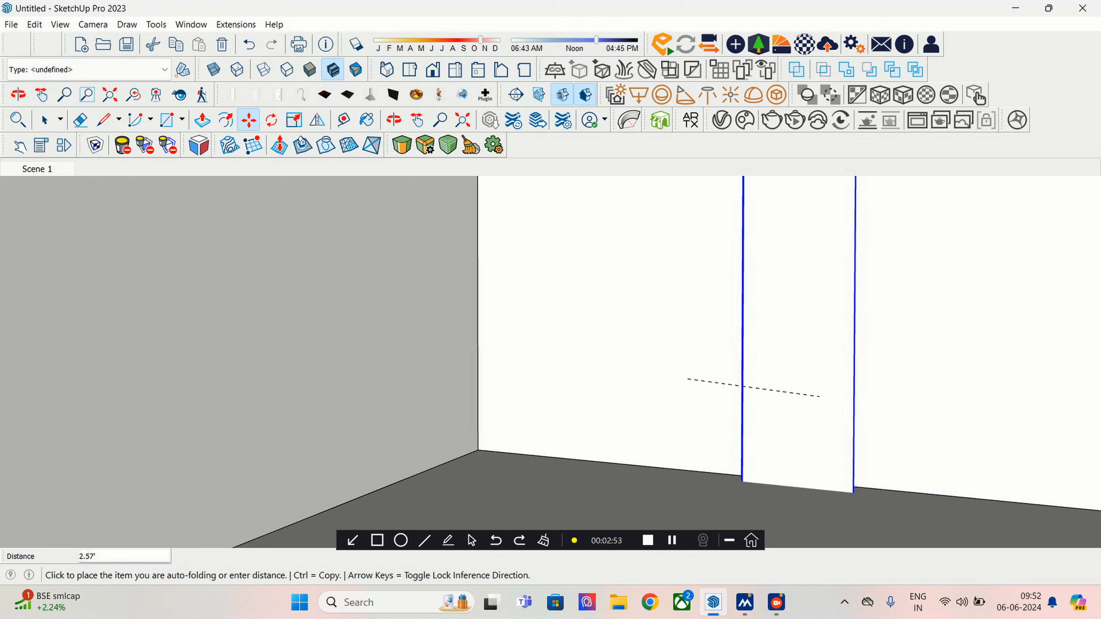
left_click(815, 398)
middle_click_drag(605, 246, 610, 261)
left_click(781, 307)
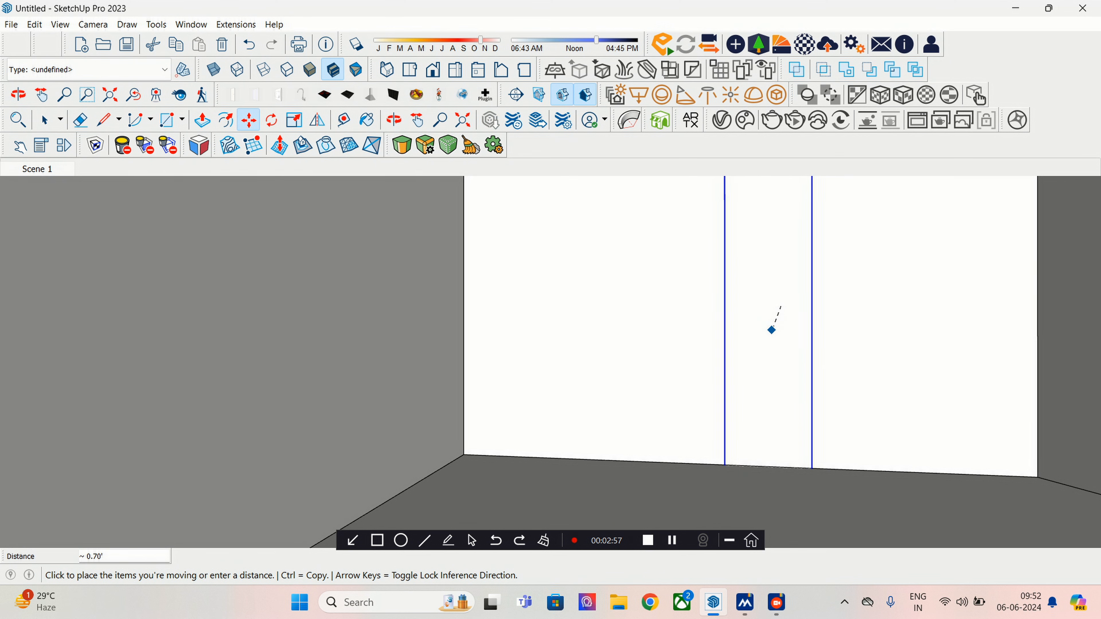
left_click(780, 306)
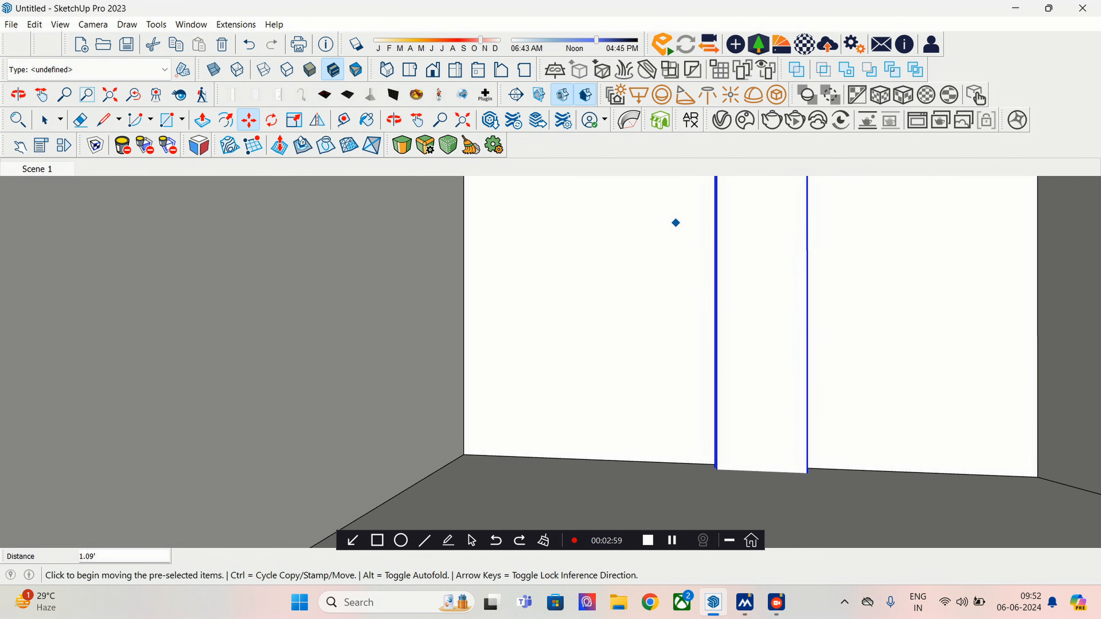
middle_click_drag(676, 224, 705, 317)
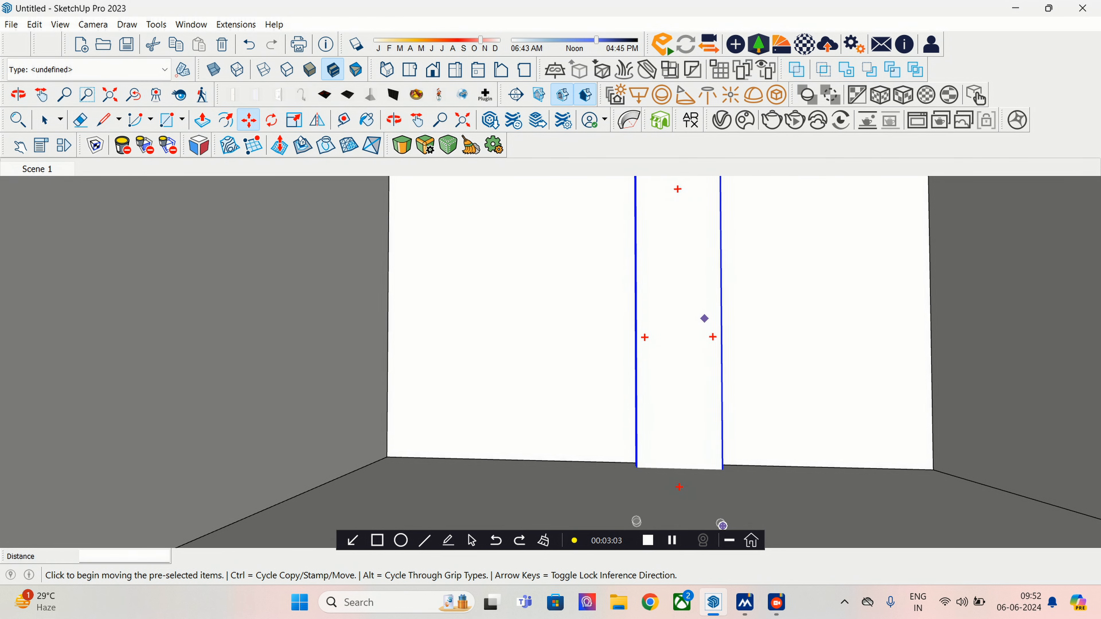
left_click(795, 120)
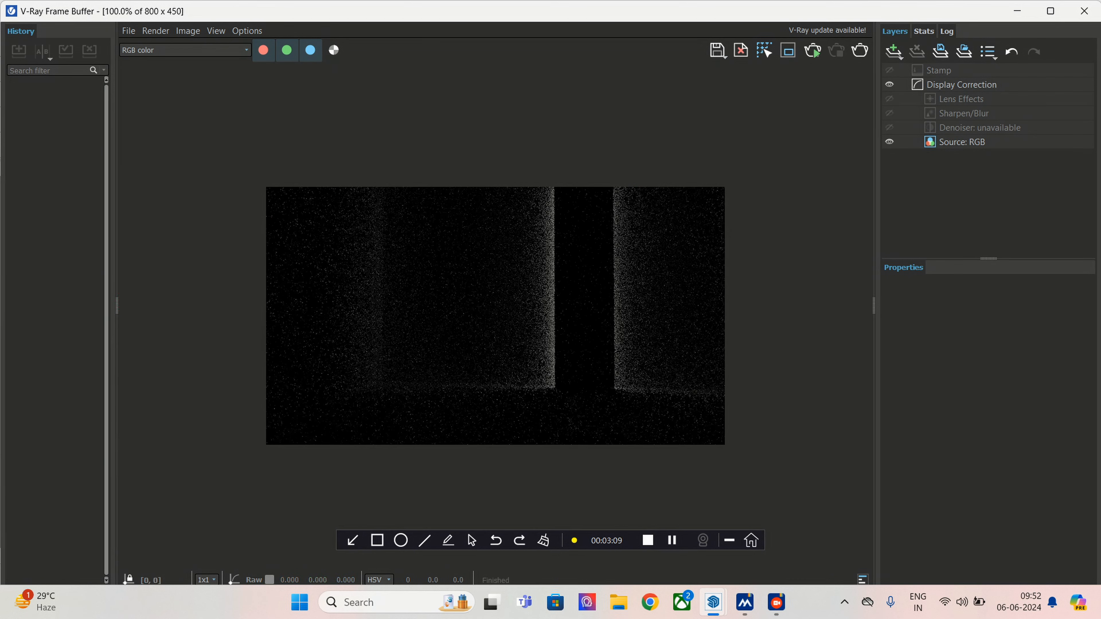
- Restore and close the V-Ray Frame Buffer, then open the V-Ray Asset Editor
left_click(1051, 11)
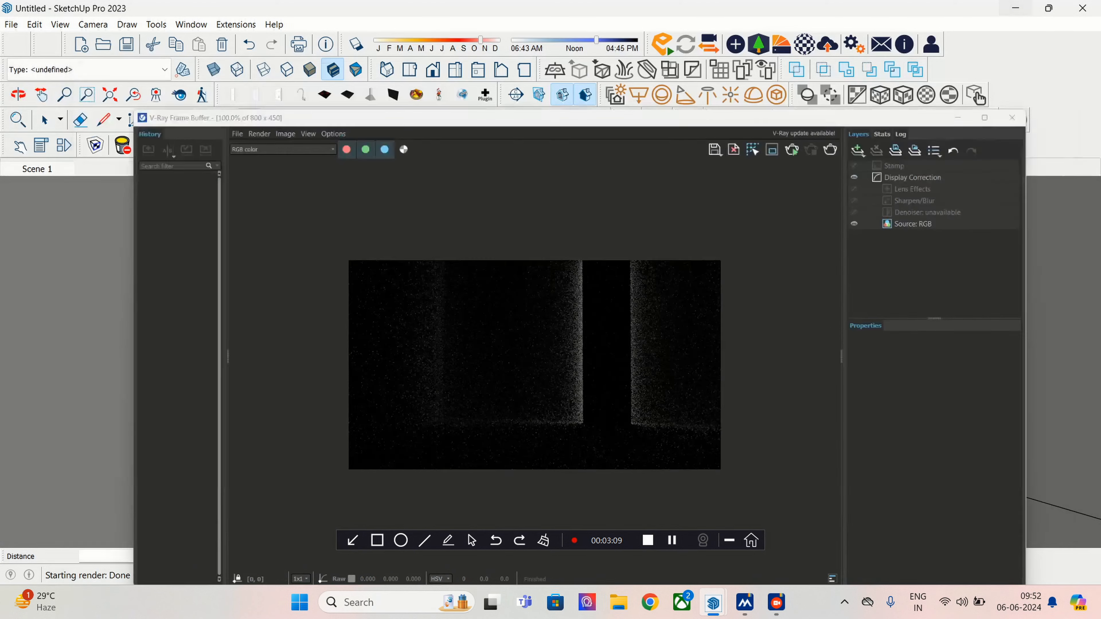
left_click(958, 117)
left_click(722, 119)
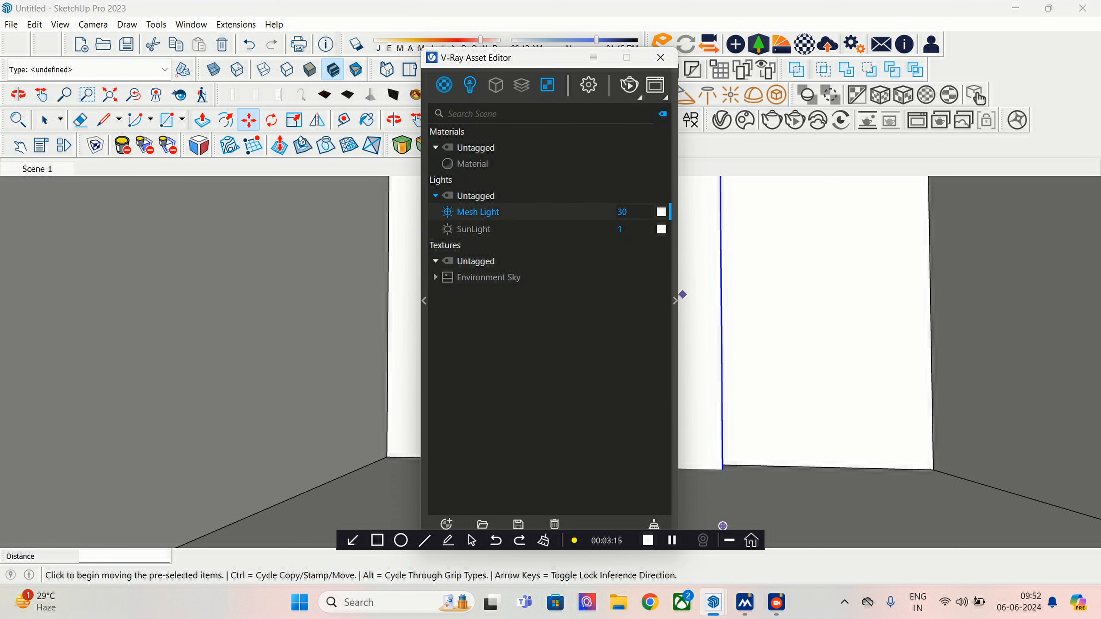
- Give the Mesh Light a warm cream colour (R 0.972, G 0.875, B 0.686) in the Color Picker
left_click(675, 300)
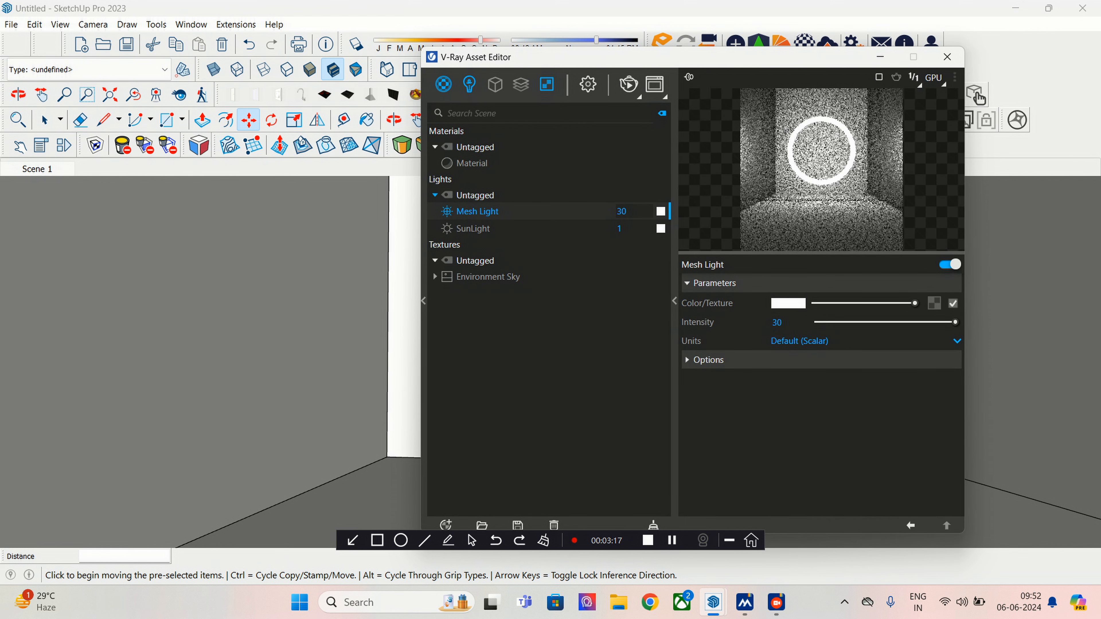
left_click(795, 303)
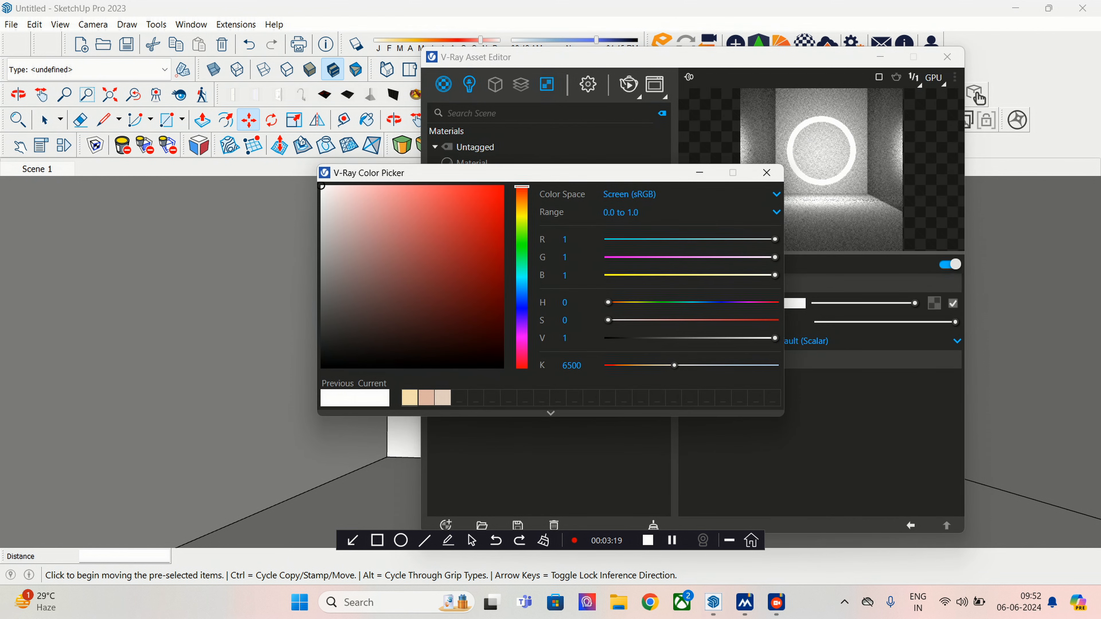
left_click(410, 398)
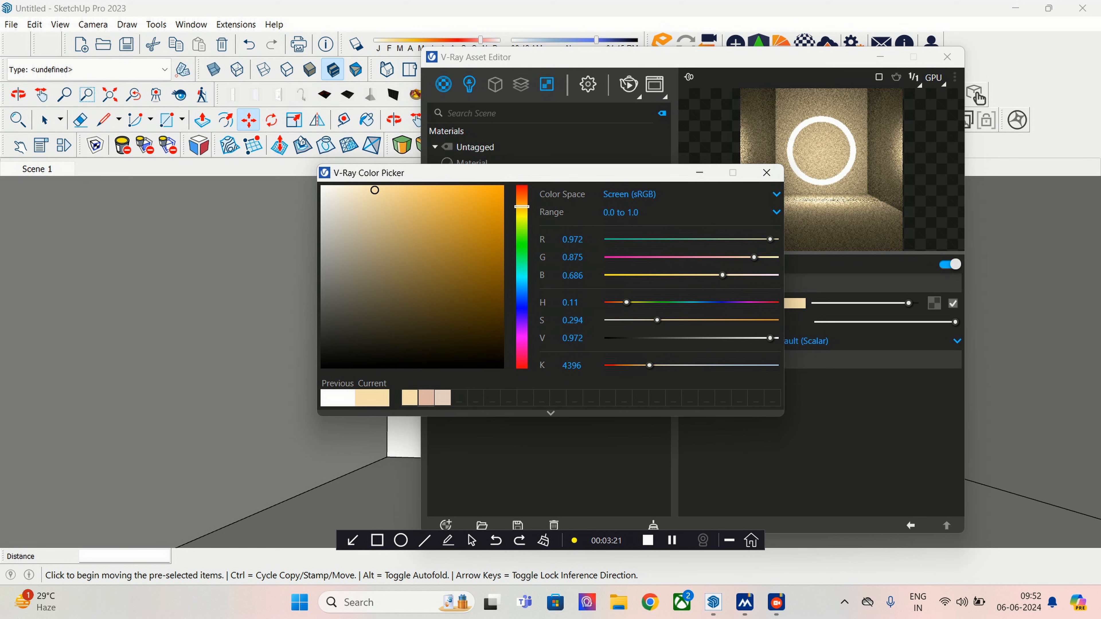
mouse_move(522, 206)
left_mouse_down()
mouse_move(522, 341)
mouse_move(522, 207)
left_mouse_up()
- Keep the beige colour, set Mesh Light intensity to 13.7 and expand its Options section
key("Escape")
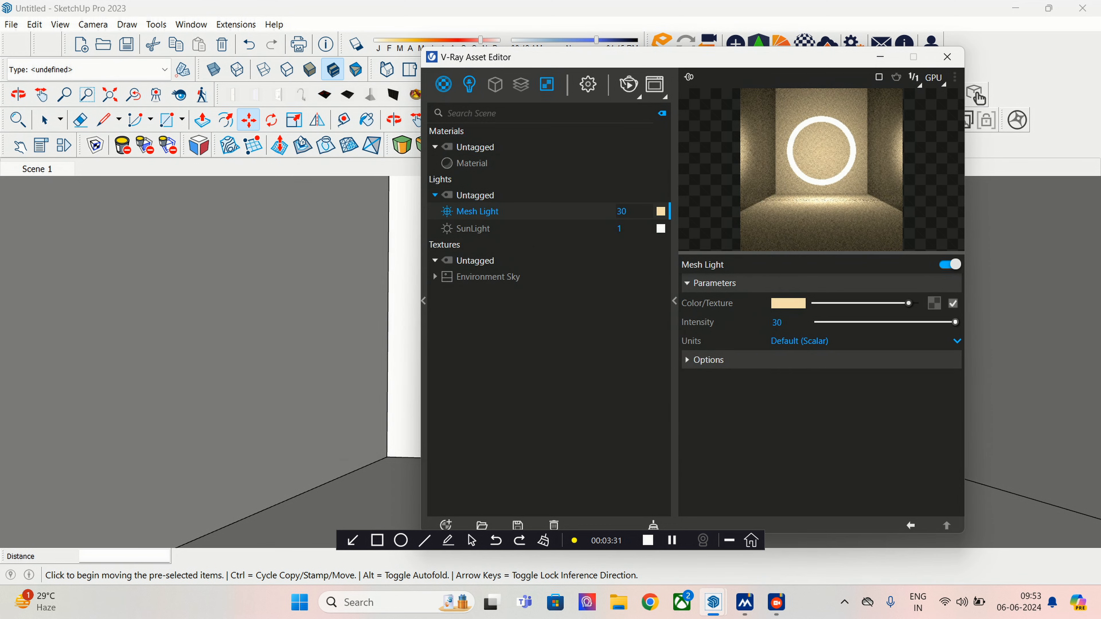
left_click_drag(956, 322, 943, 322)
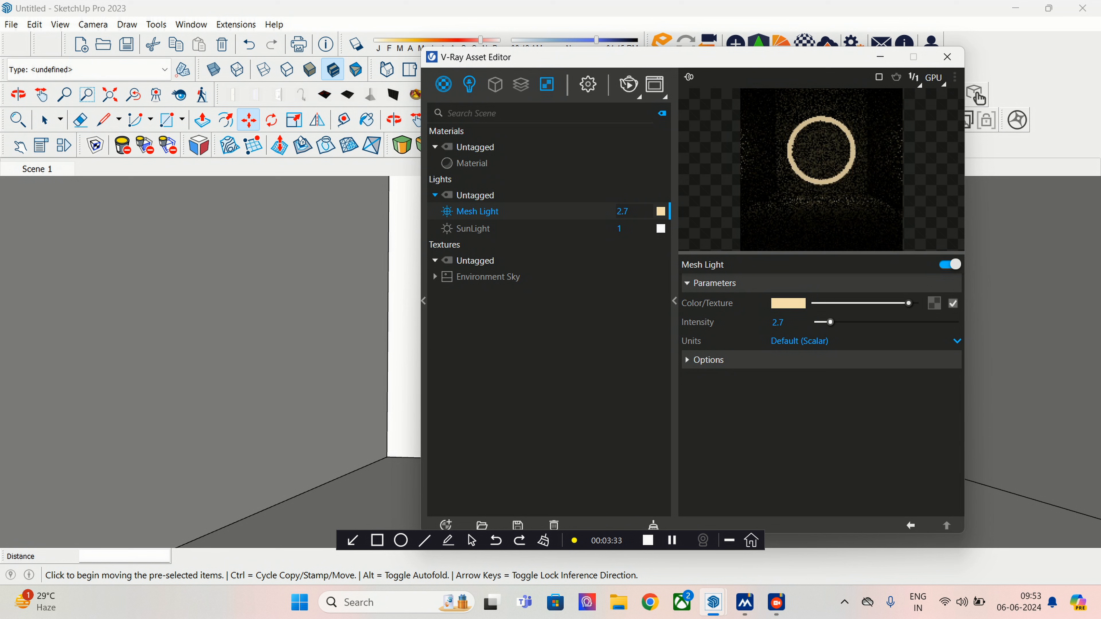
left_click_drag(830, 323, 878, 323)
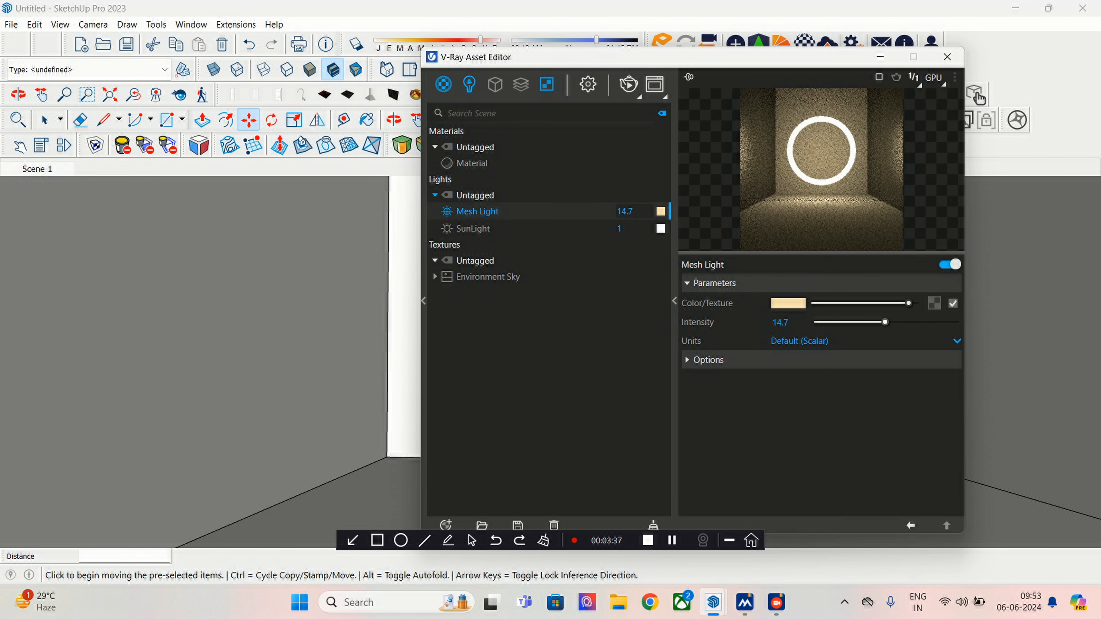
left_click_drag(885, 323, 845, 322)
left_click(709, 359)
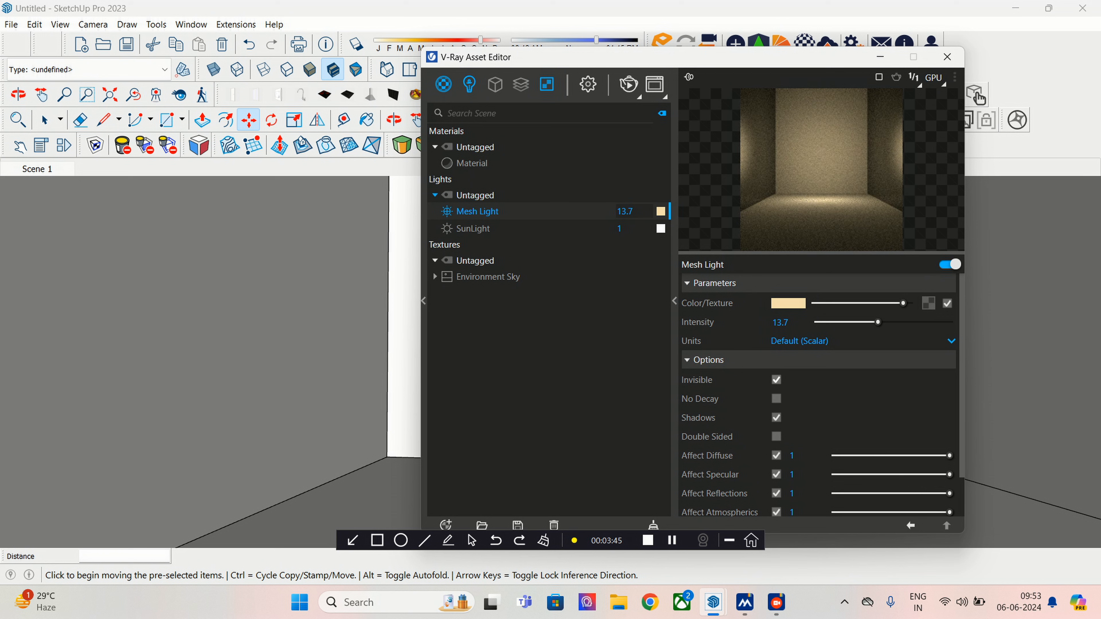
scroll(819, 390, "down", 1)
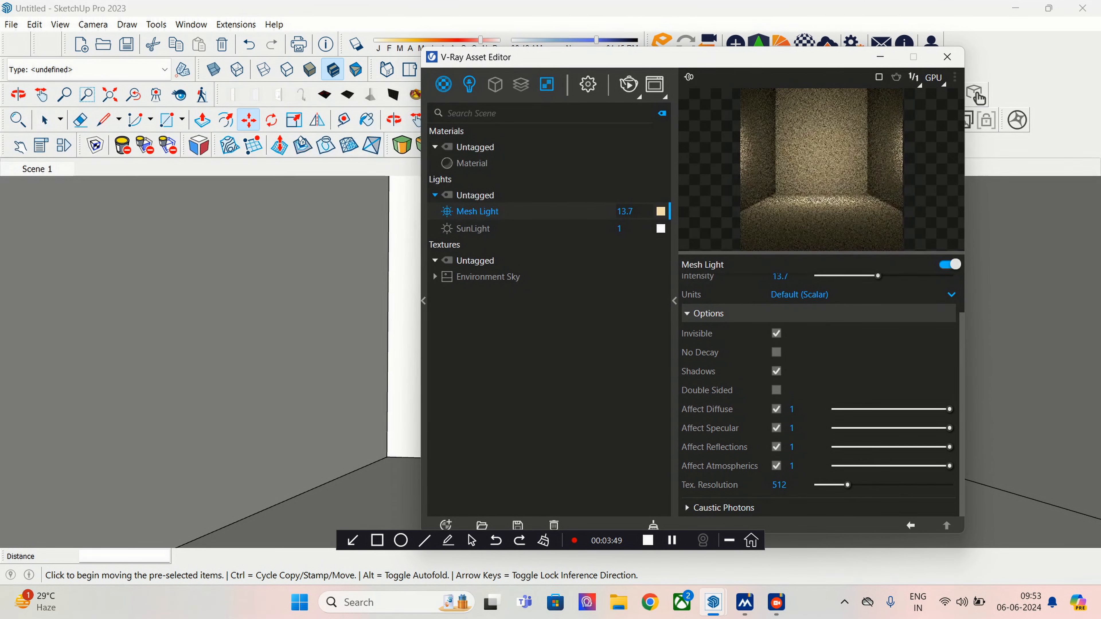
left_click(776, 391)
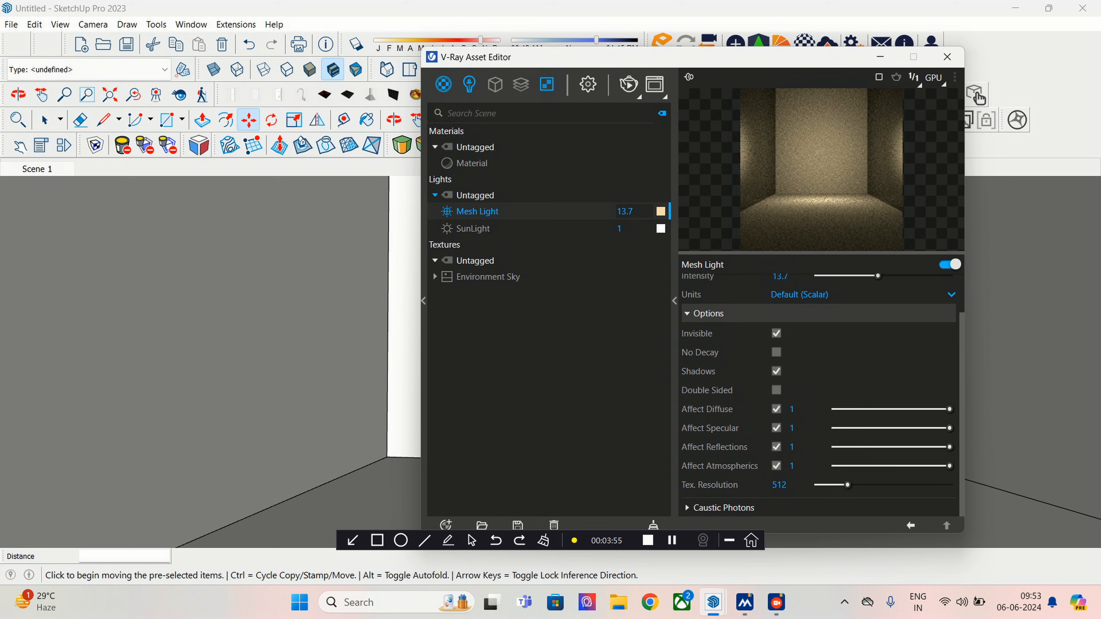
scroll(818, 390, "up", 2)
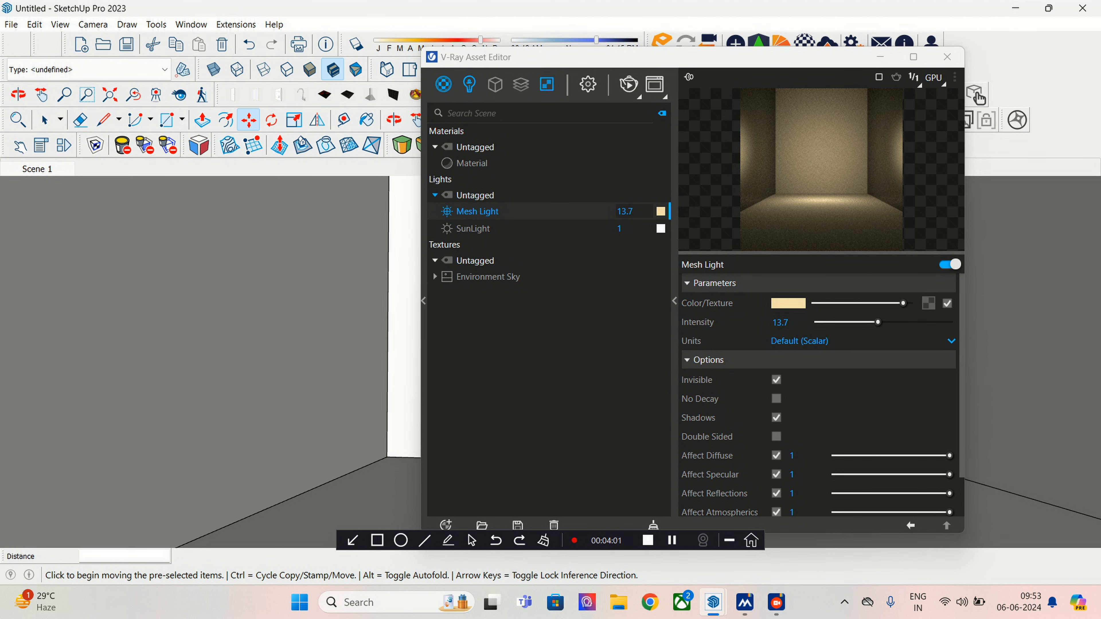
- Change the Mesh Light intensity to 133.7 and bring the V-Ray Frame Buffer render forward
key("alt+F4")
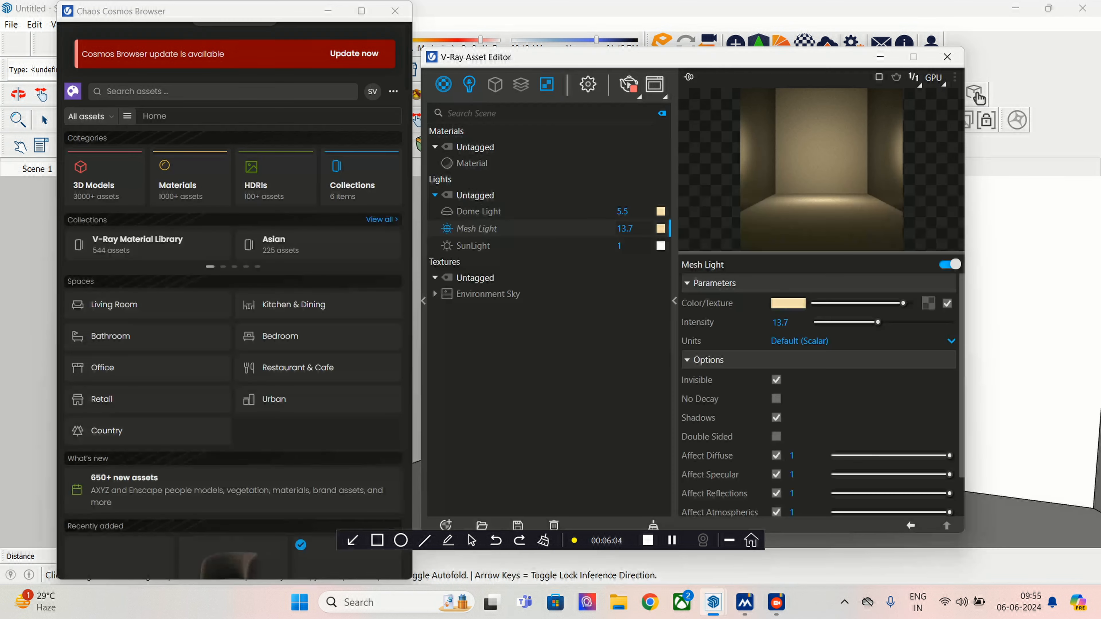
left_click(784, 323)
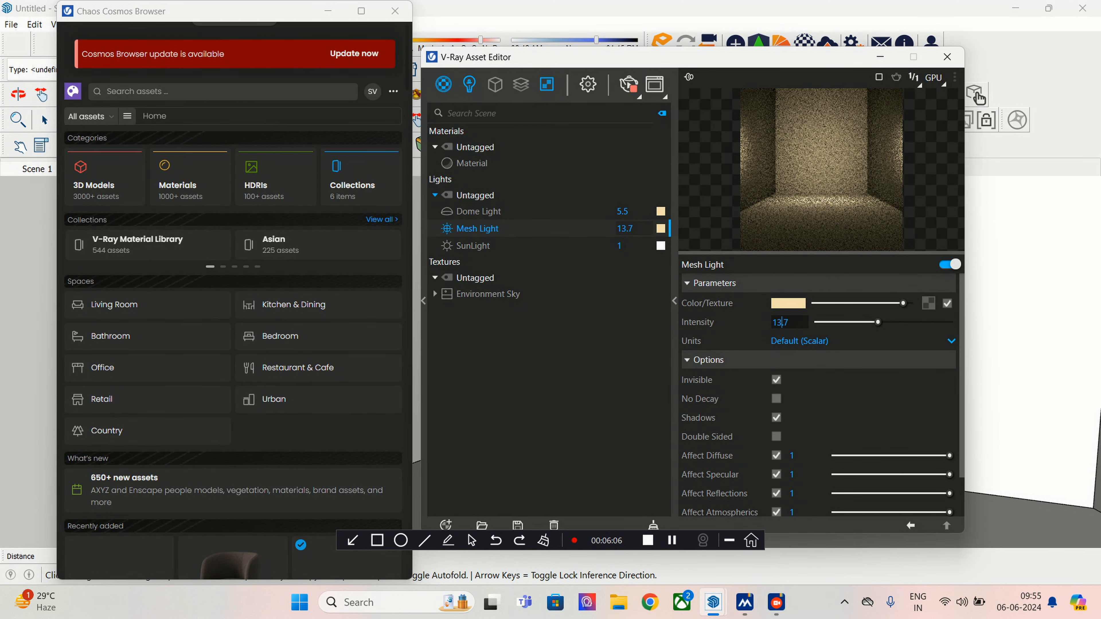
type("3")
key("Return")
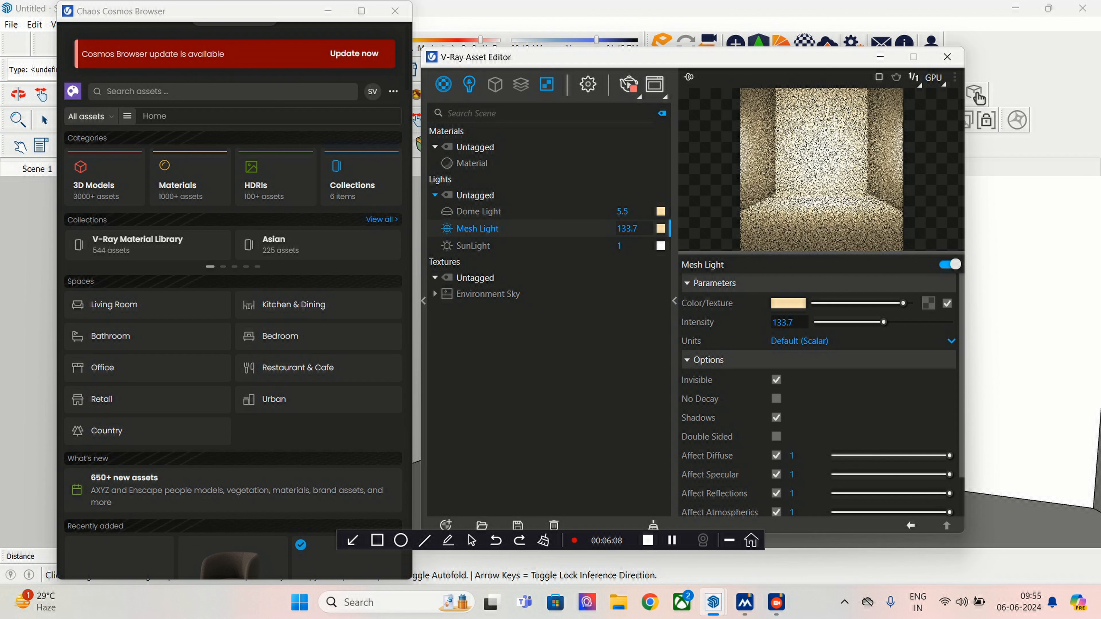
mouse_move(713, 602)
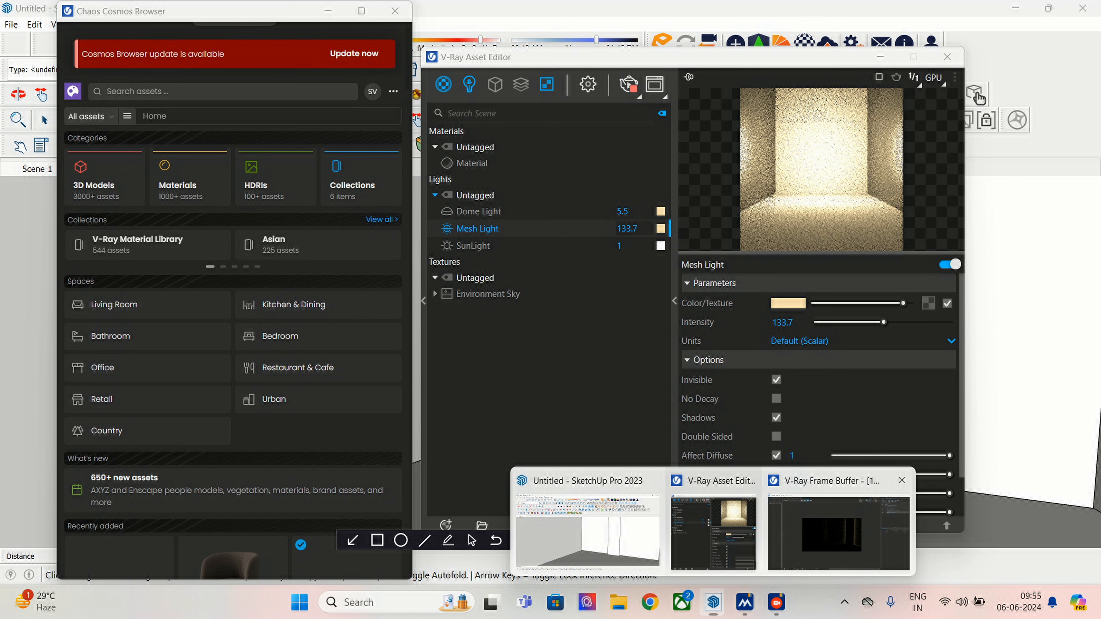
left_click(839, 532)
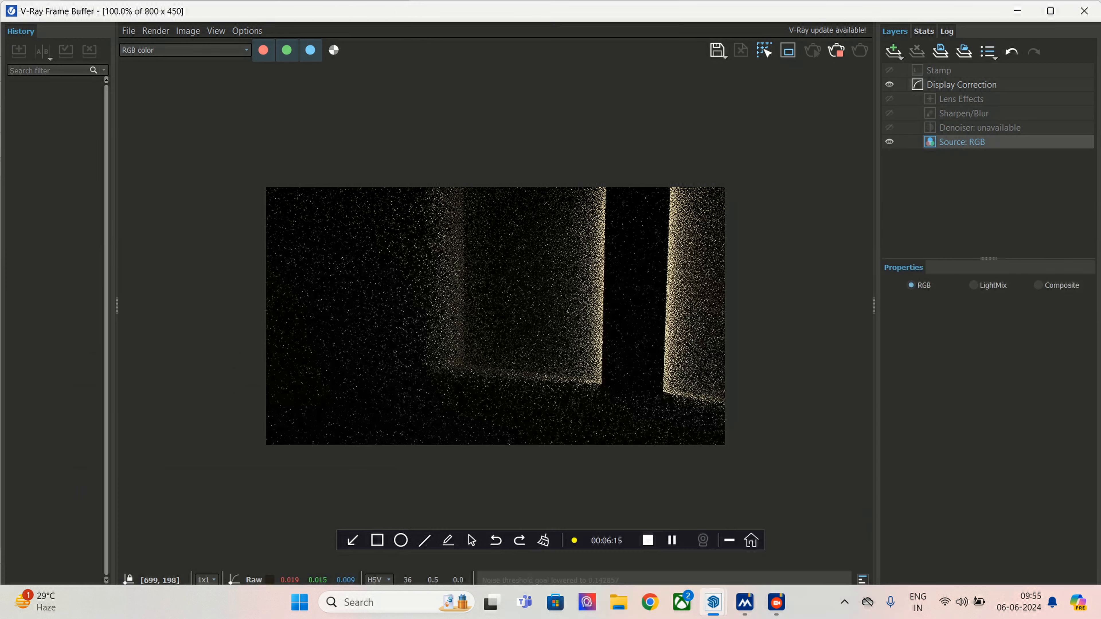